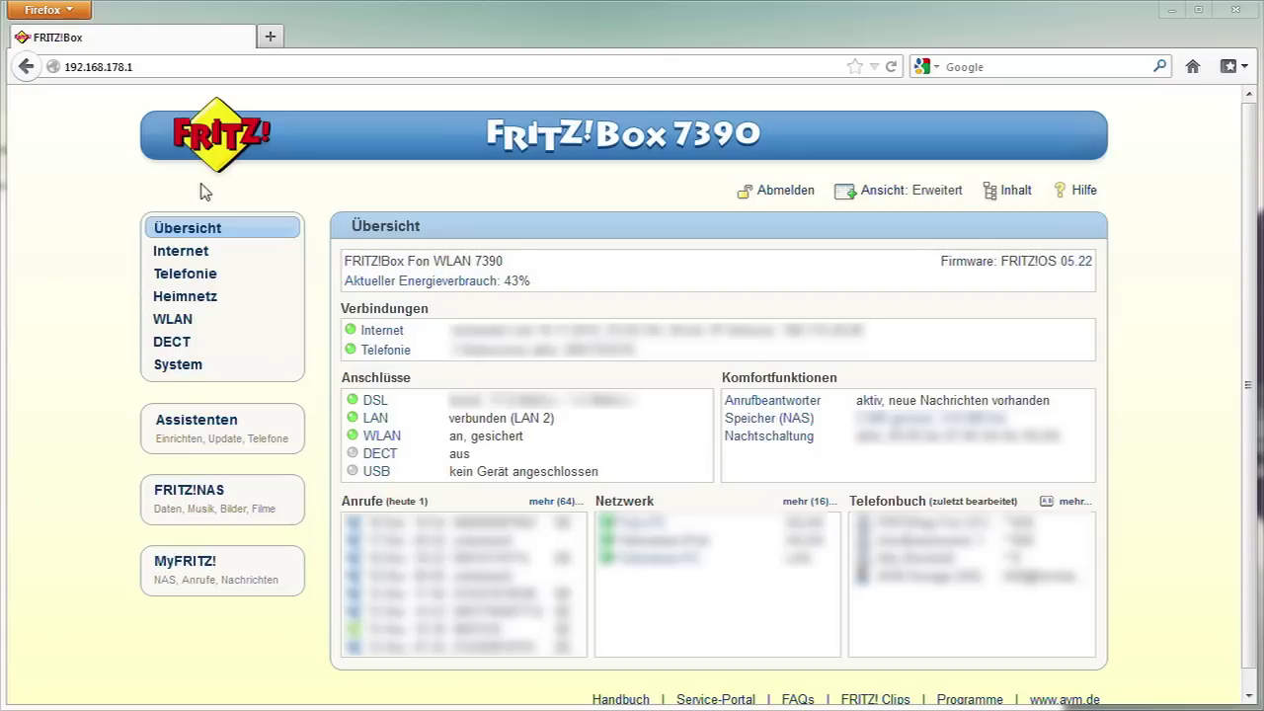
Open the list of port forwardings (Portfreigaben) under the router's internet Freigaben settings.
{"action": "left_click", "coordinate": [188, 259]}
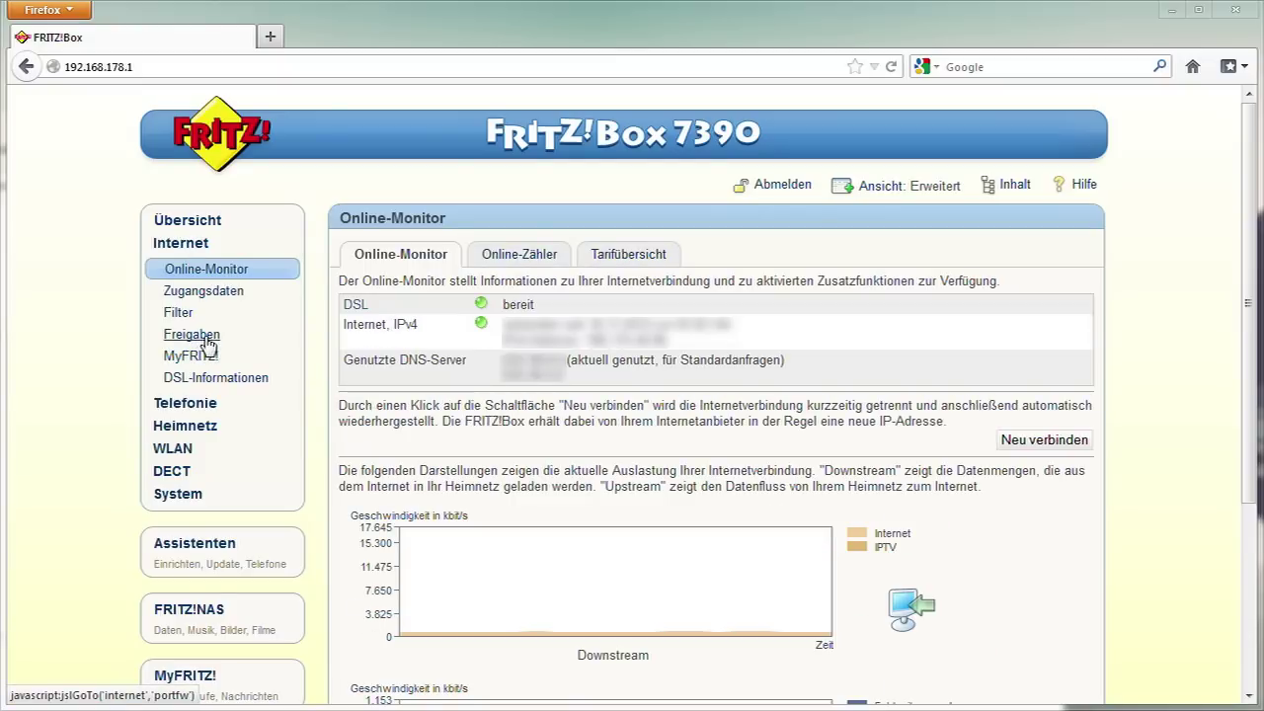
{"action": "left_click", "coordinate": [192, 335]}
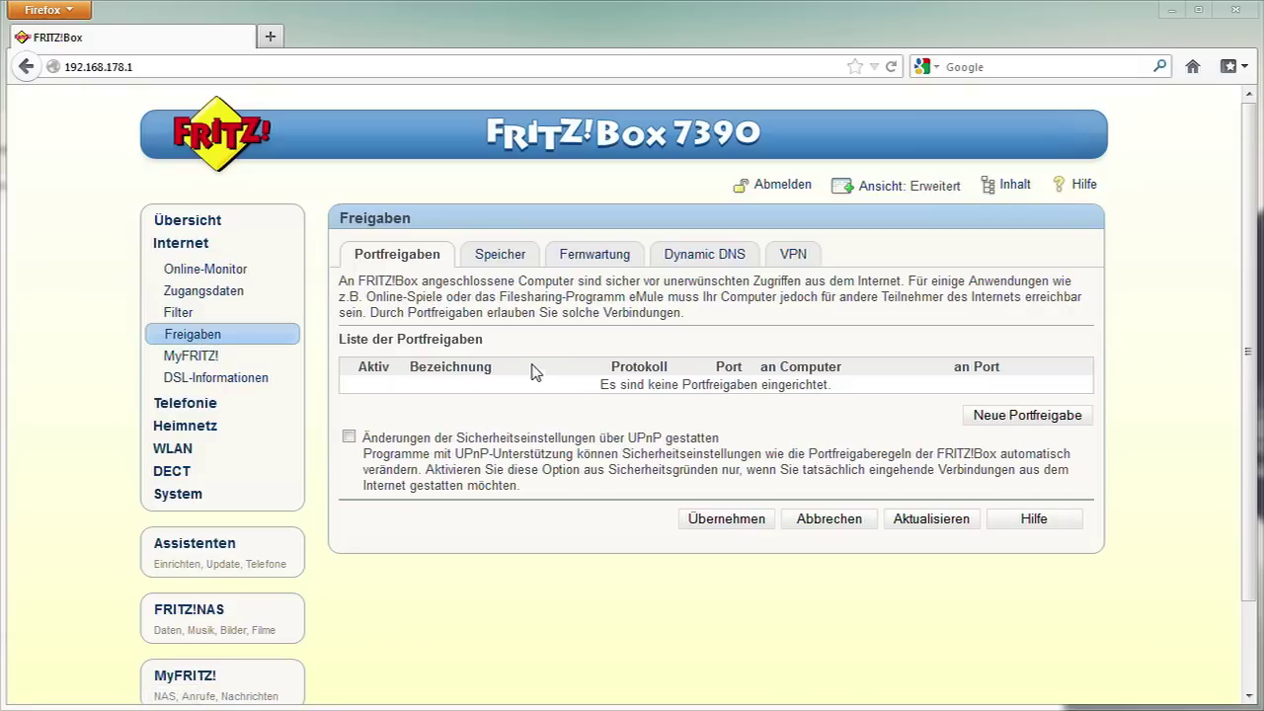
{"action": "left_click_drag", "start_coordinate": [358, 258], "coordinate": [457, 259]}
{"action": "left_click", "coordinate": [444, 267]}
Start a new port forwarding for Andere Anwendungen, named "Black ops 2", with the TCP protocol.
{"action": "left_click", "coordinate": [1024, 419]}
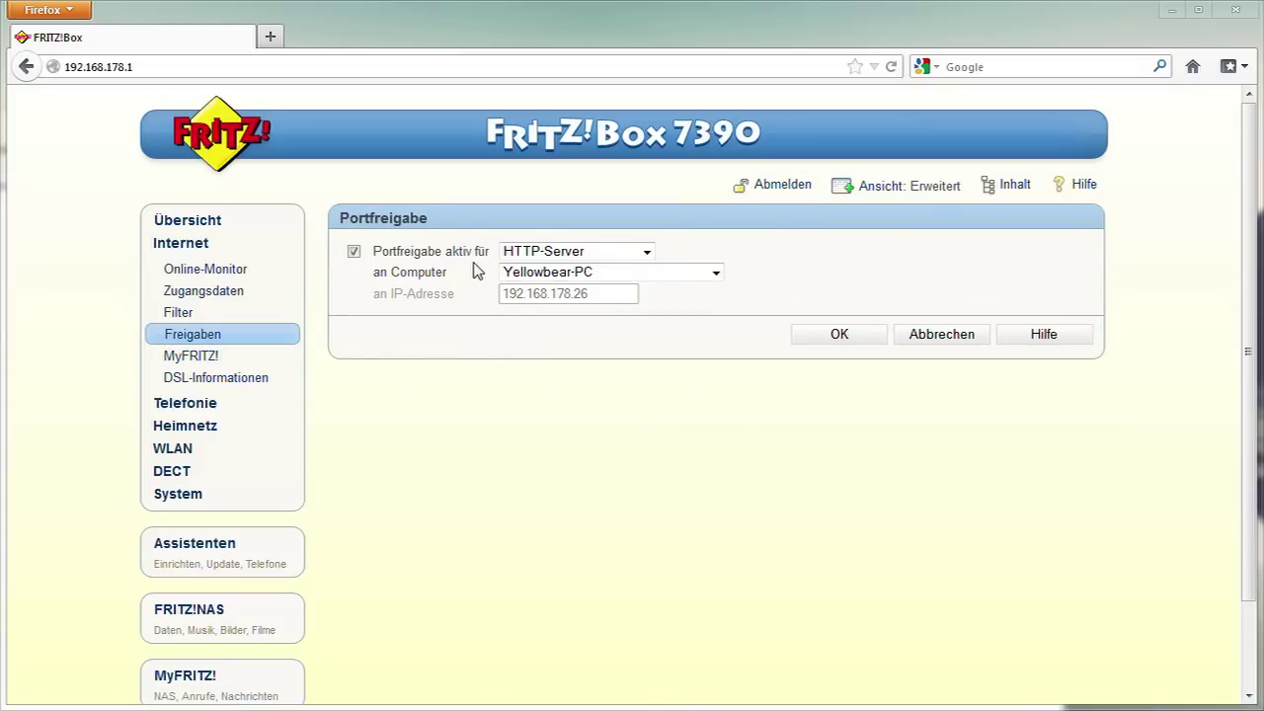
{"action": "left_click", "coordinate": [613, 254]}
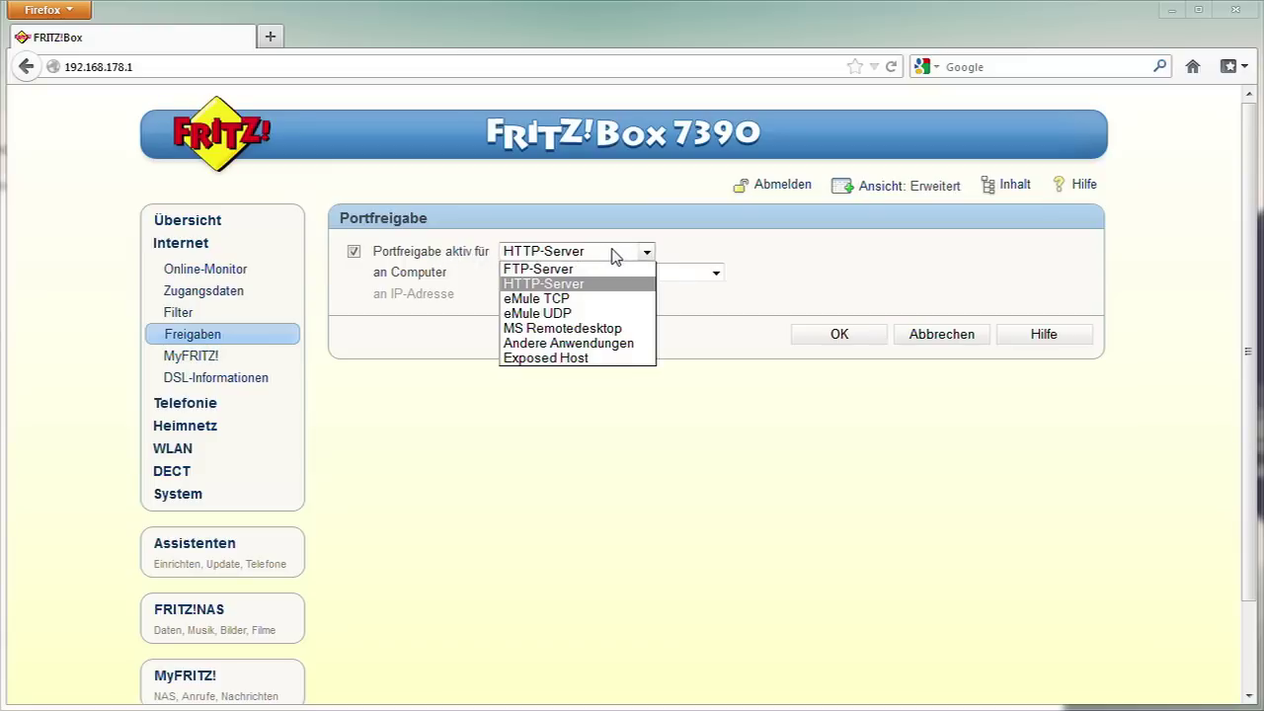
{"action": "left_click", "coordinate": [603, 344]}
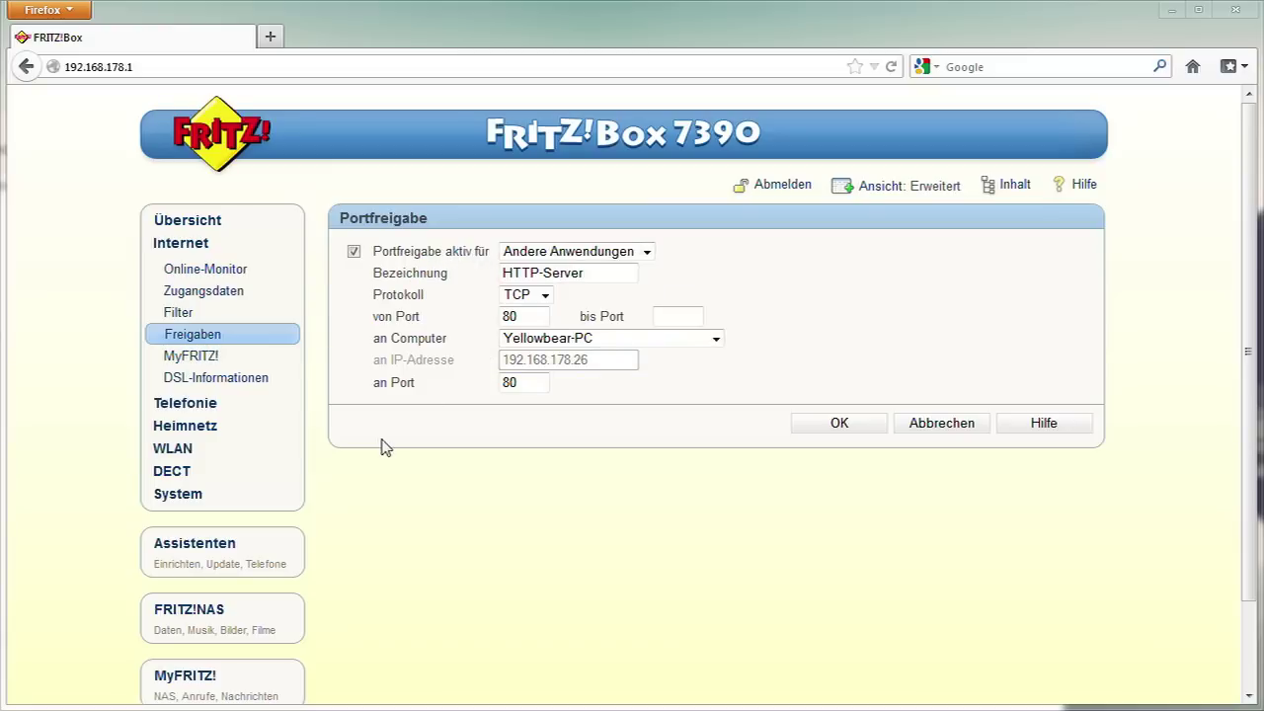
{"action": "left_click_drag", "start_coordinate": [593, 273], "coordinate": [459, 277]}
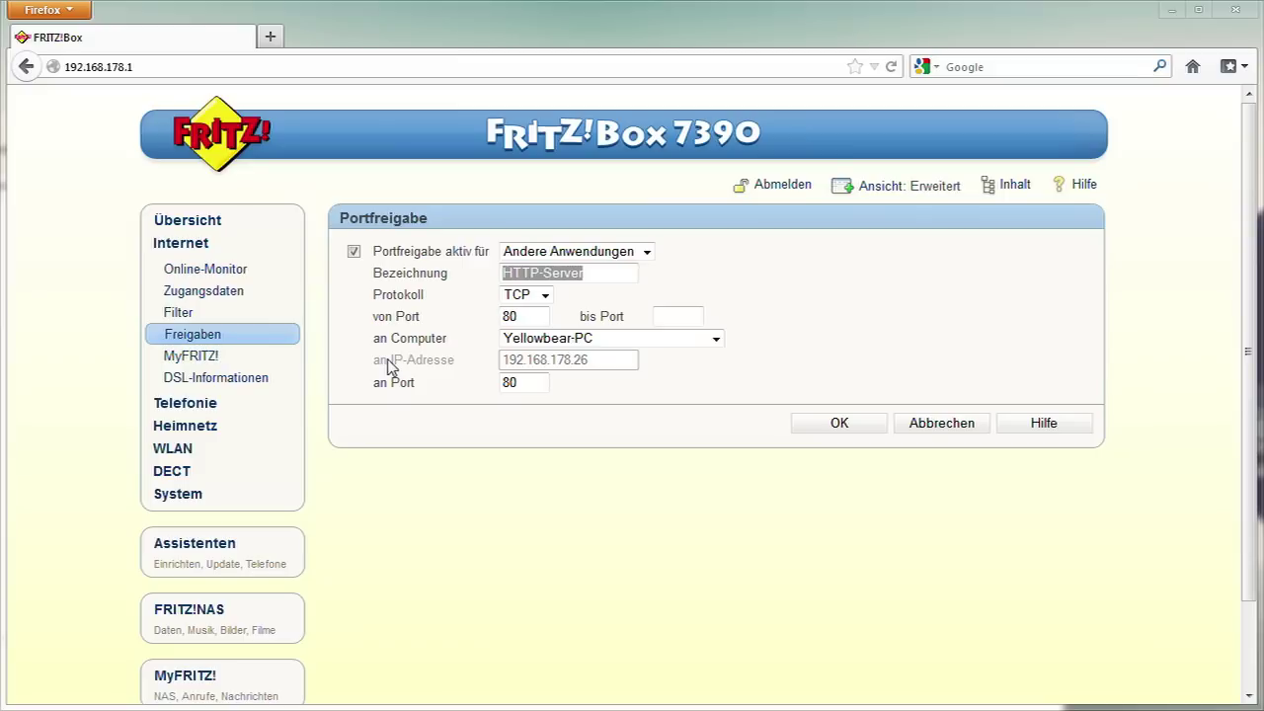
{"action": "type", "text": "Black ops 2"}
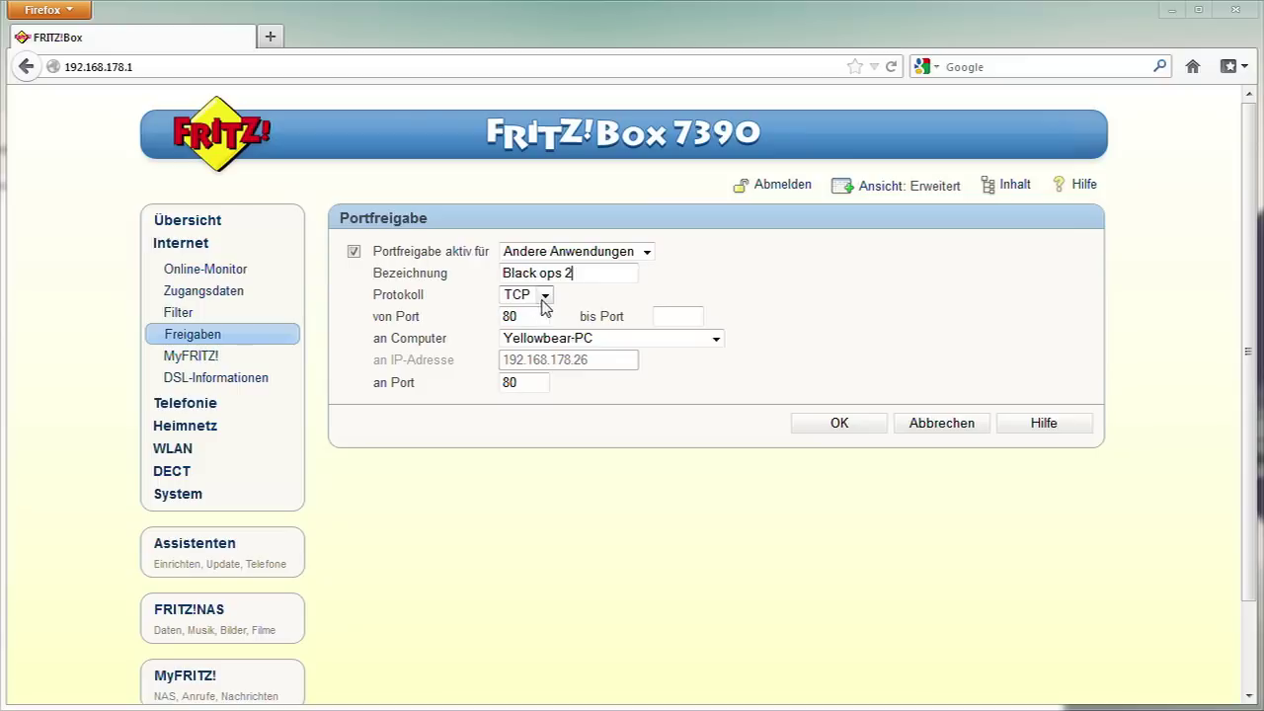
{"action": "left_click", "coordinate": [546, 300]}
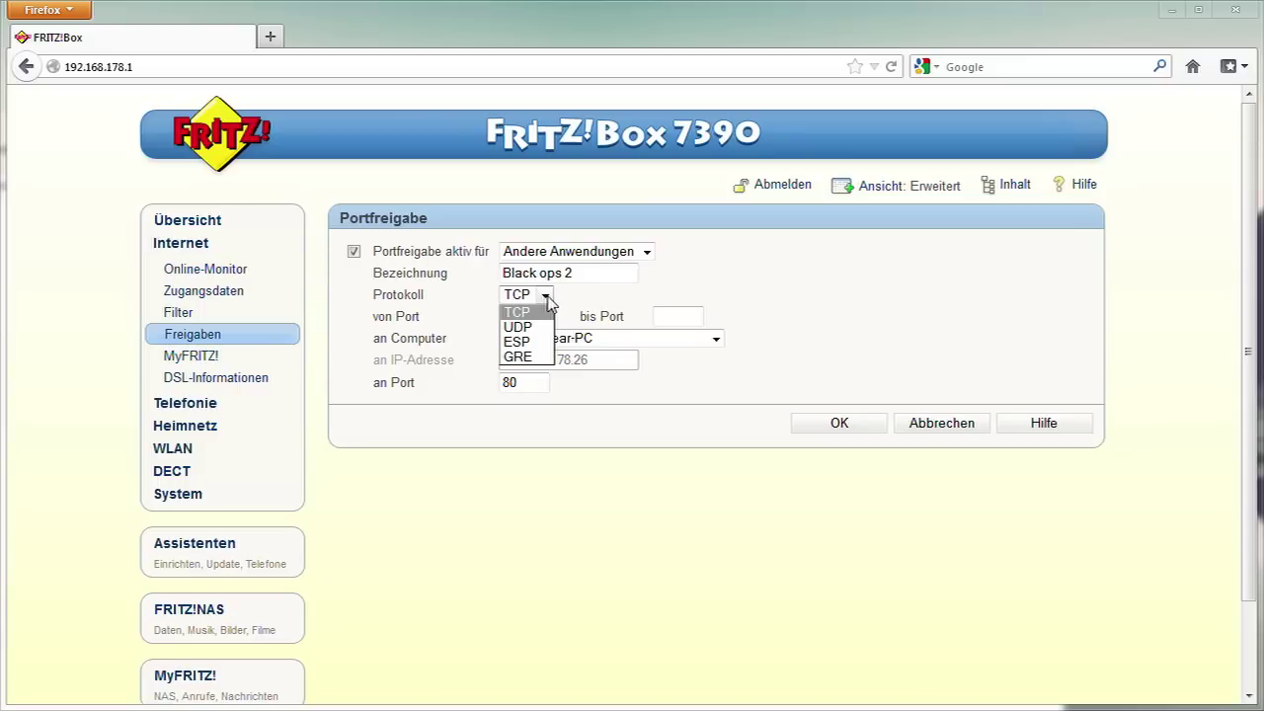
{"action": "left_click", "coordinate": [547, 296]}
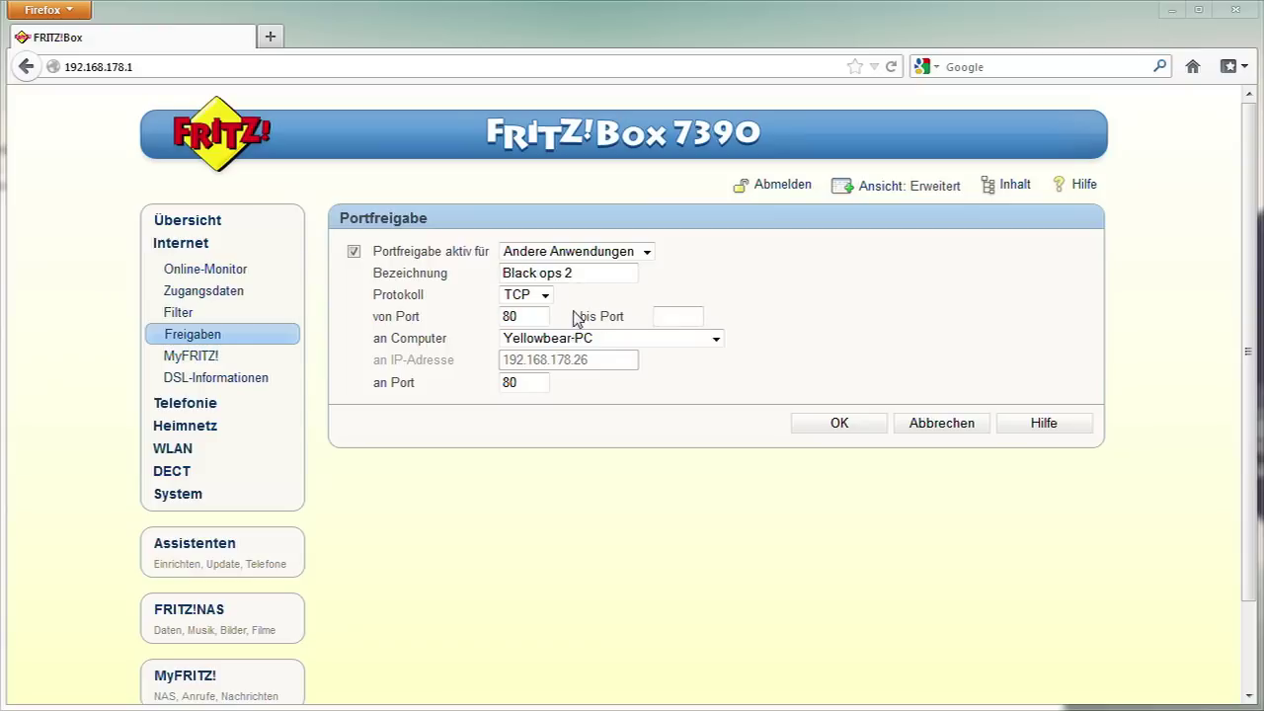
{"action": "left_click", "coordinate": [546, 296]}
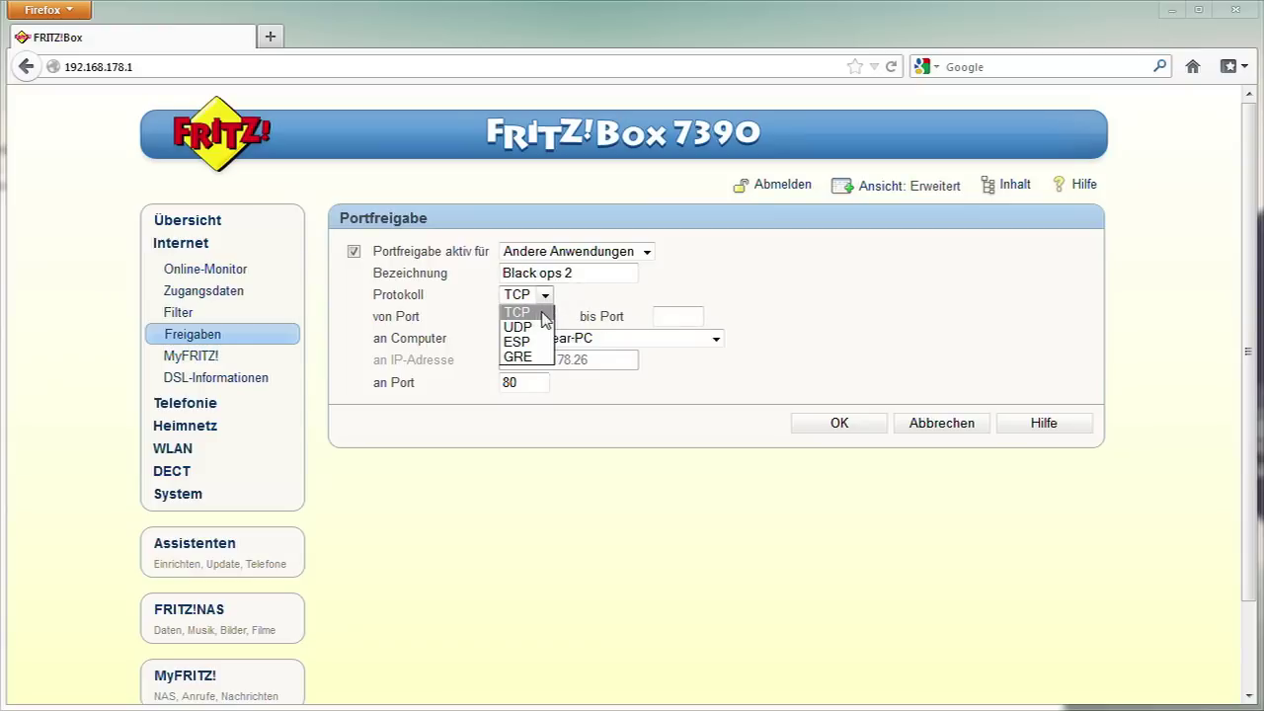
{"action": "left_click", "coordinate": [518, 312]}
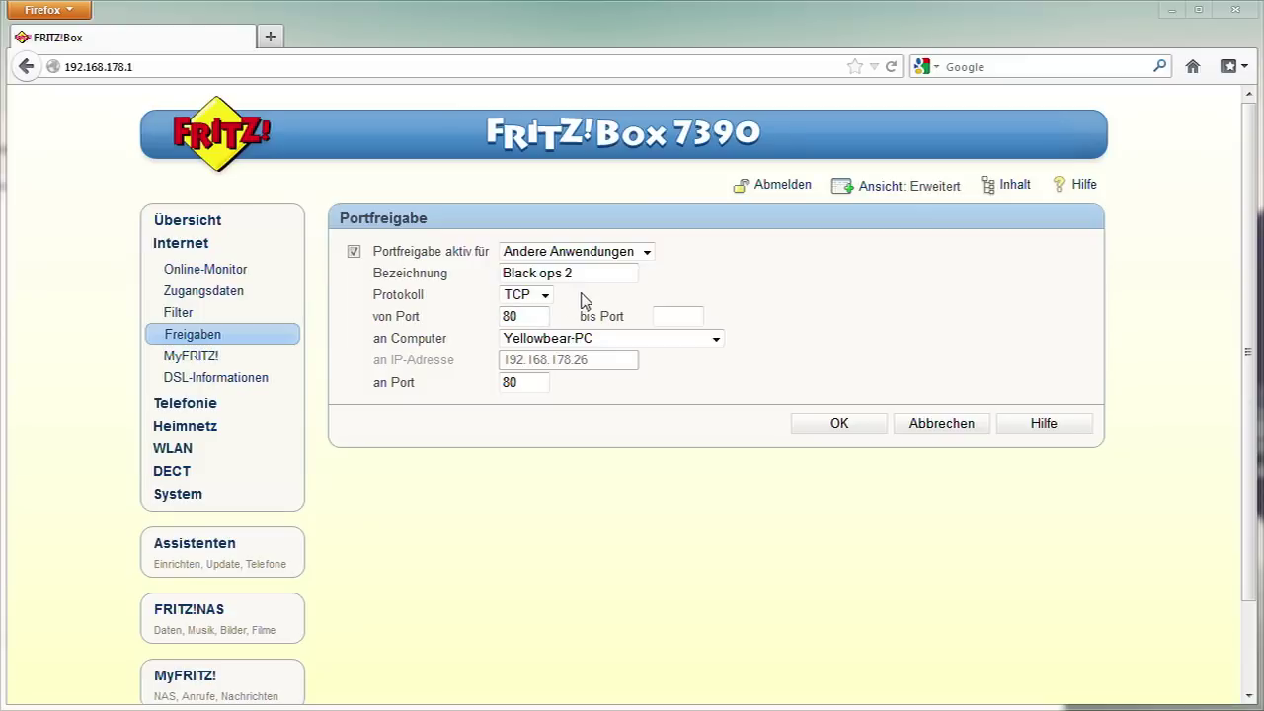
Set the TCP rule's port range to 27014 through 27050 with destination port 27014, and save the rule.
{"action": "double_click", "coordinate": [508, 316]}
{"action": "key", "text": "Tab"}
{"action": "type", "text": "2"}
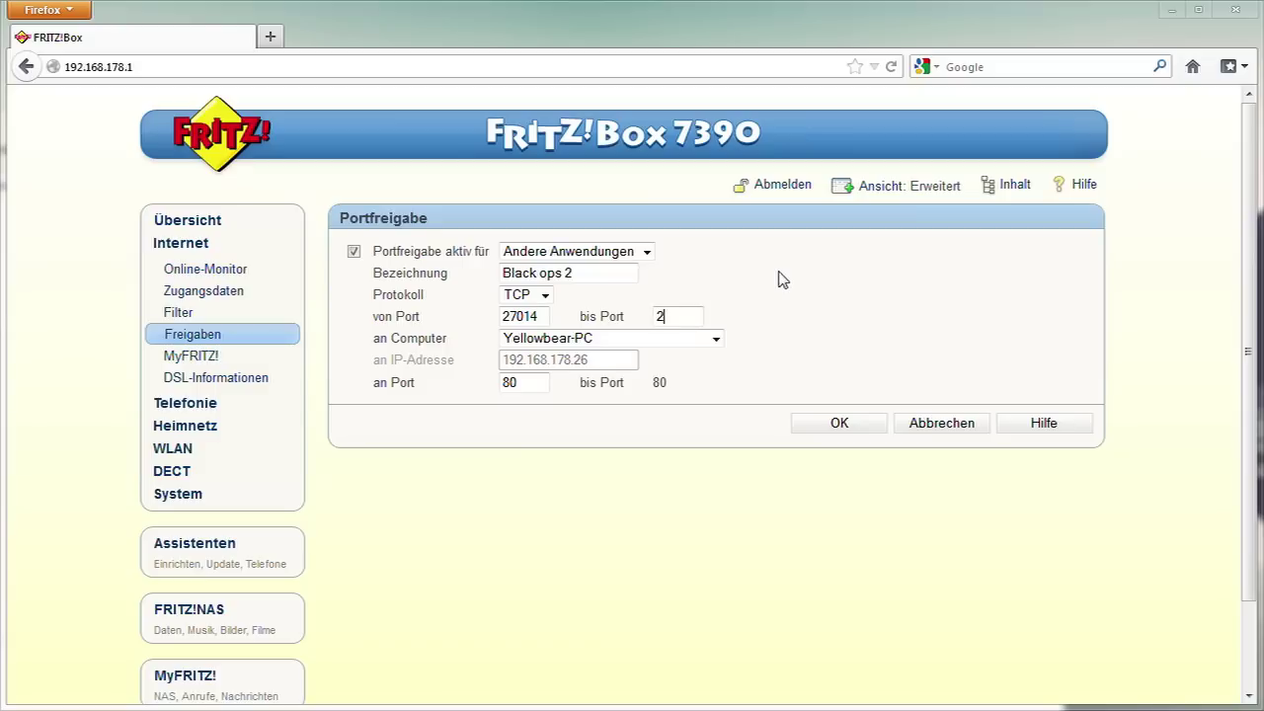
{"action": "type", "text": "7050"}
{"action": "left_click_drag", "start_coordinate": [521, 384], "coordinate": [372, 411]}
{"action": "type", "text": "27014"}
{"action": "left_click_drag", "start_coordinate": [366, 392], "coordinate": [417, 392]}
{"action": "left_click", "coordinate": [438, 390]}
{"action": "left_click_drag", "start_coordinate": [373, 318], "coordinate": [419, 319]}
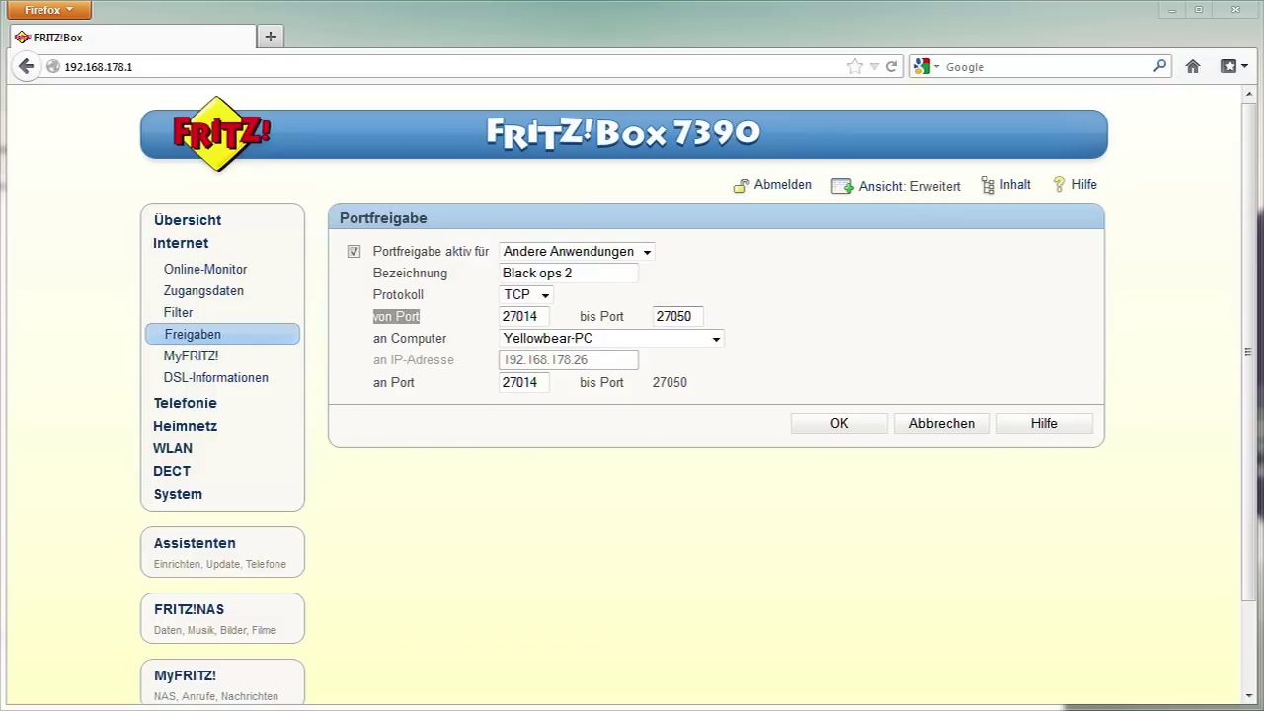
{"action": "left_click", "coordinate": [793, 327]}
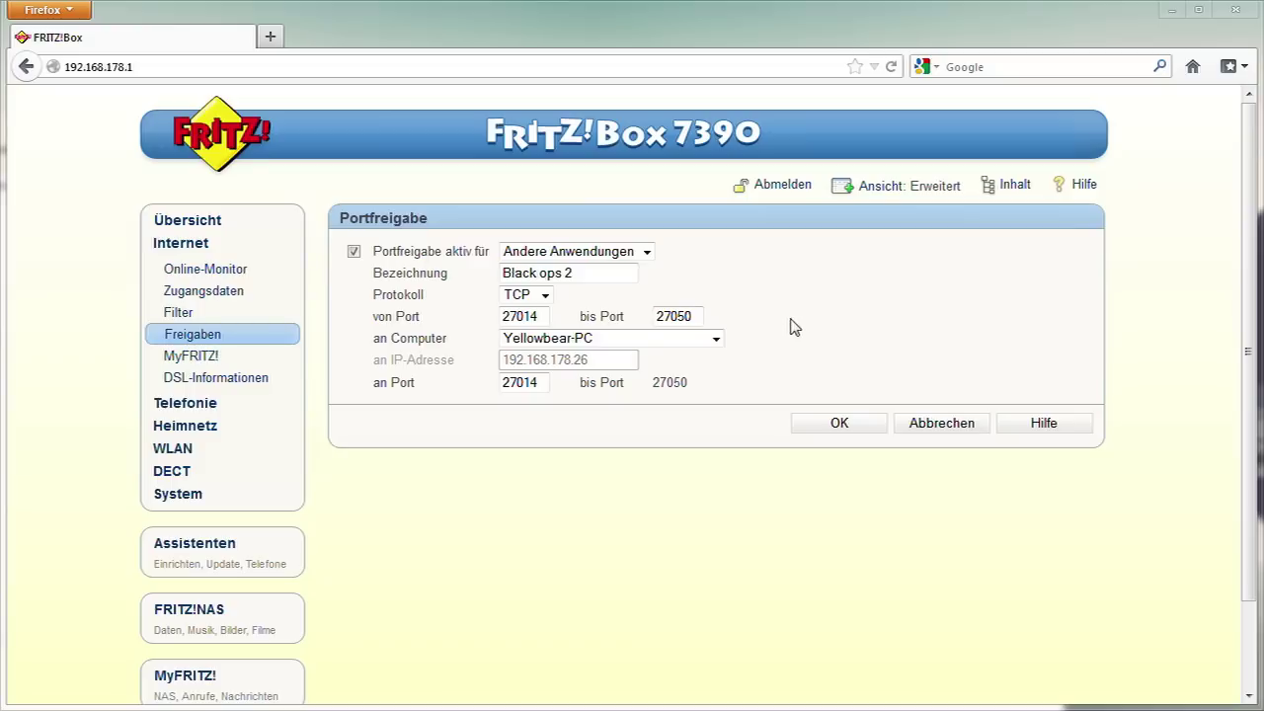
{"action": "left_click", "coordinate": [817, 433]}
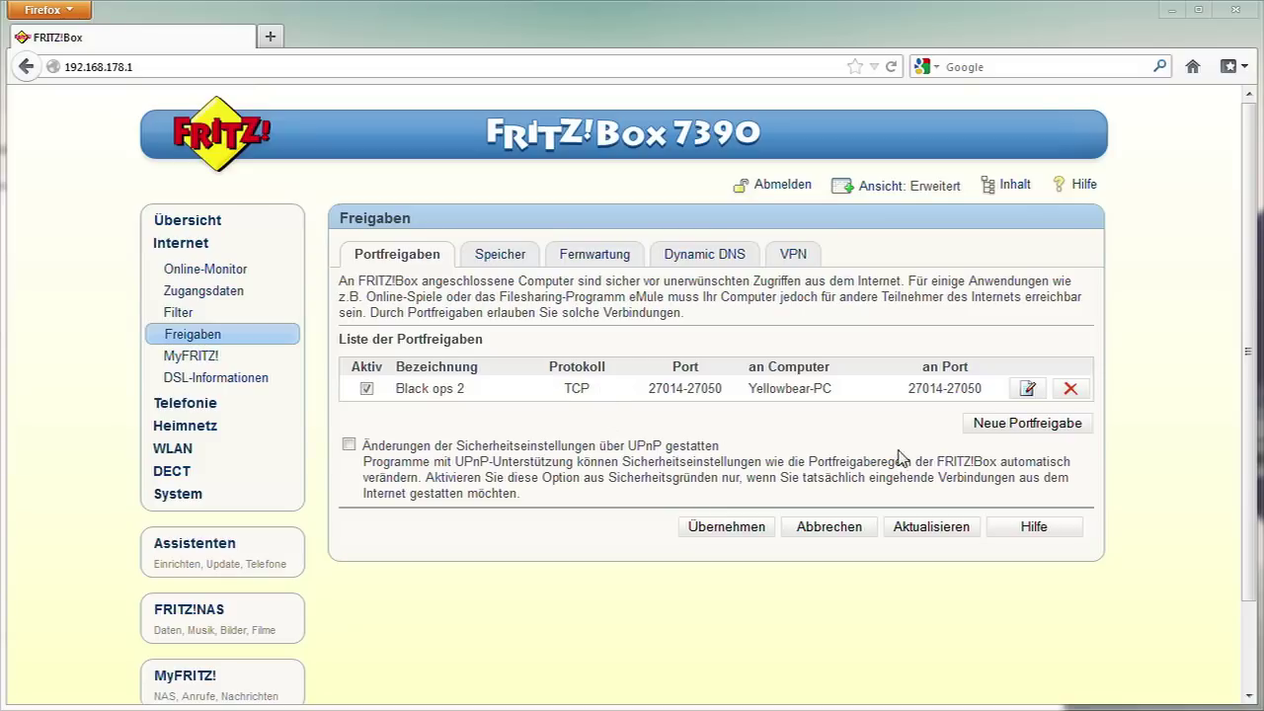
Start another port forwarding for Andere Anwendungen, using the UDP protocol and the name "black ops 2".
{"action": "left_click", "coordinate": [995, 428]}
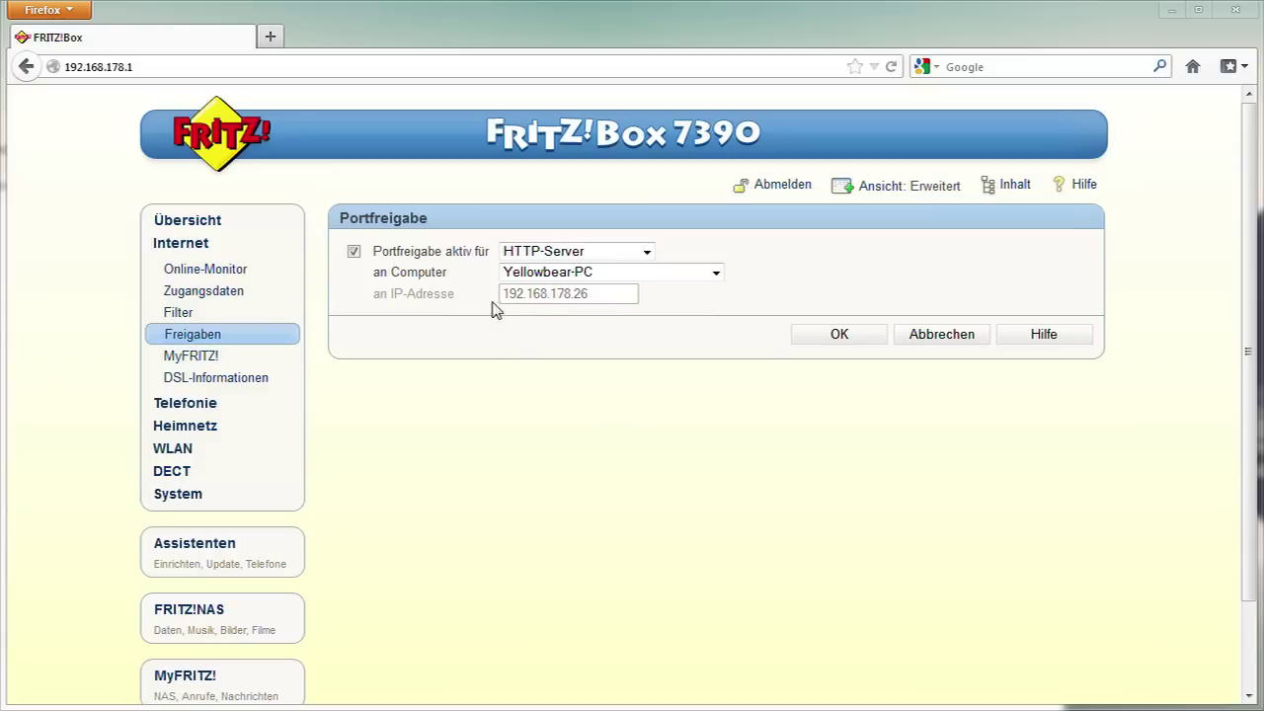
{"action": "left_click", "coordinate": [551, 253]}
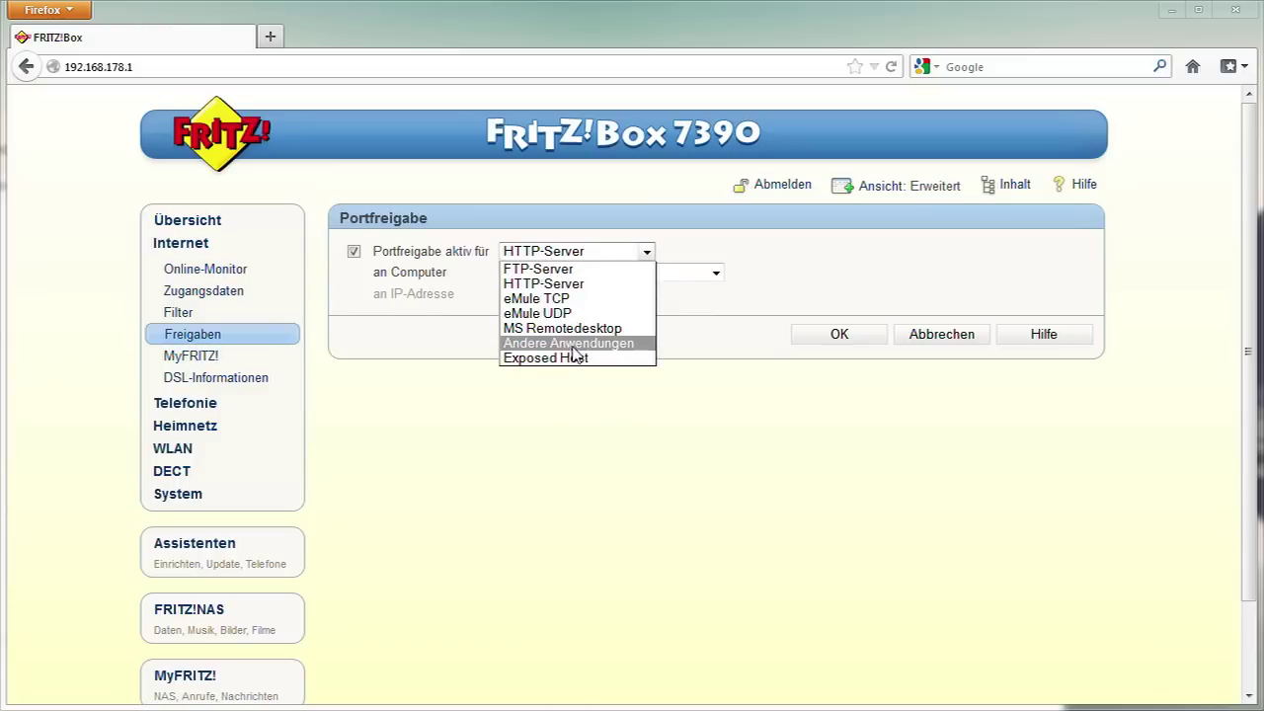
{"action": "left_click", "coordinate": [570, 345]}
{"action": "left_click", "coordinate": [546, 295]}
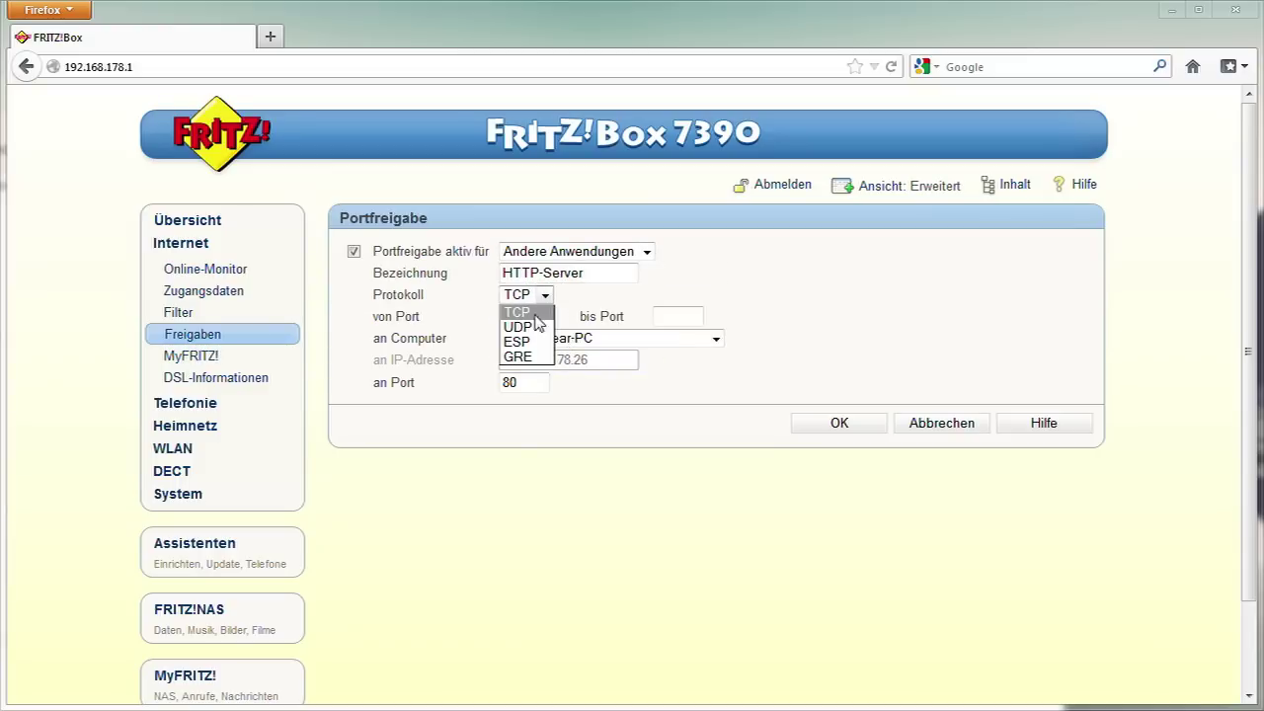
{"action": "left_click", "coordinate": [519, 327]}
{"action": "left_click_drag", "start_coordinate": [588, 273], "coordinate": [335, 283]}
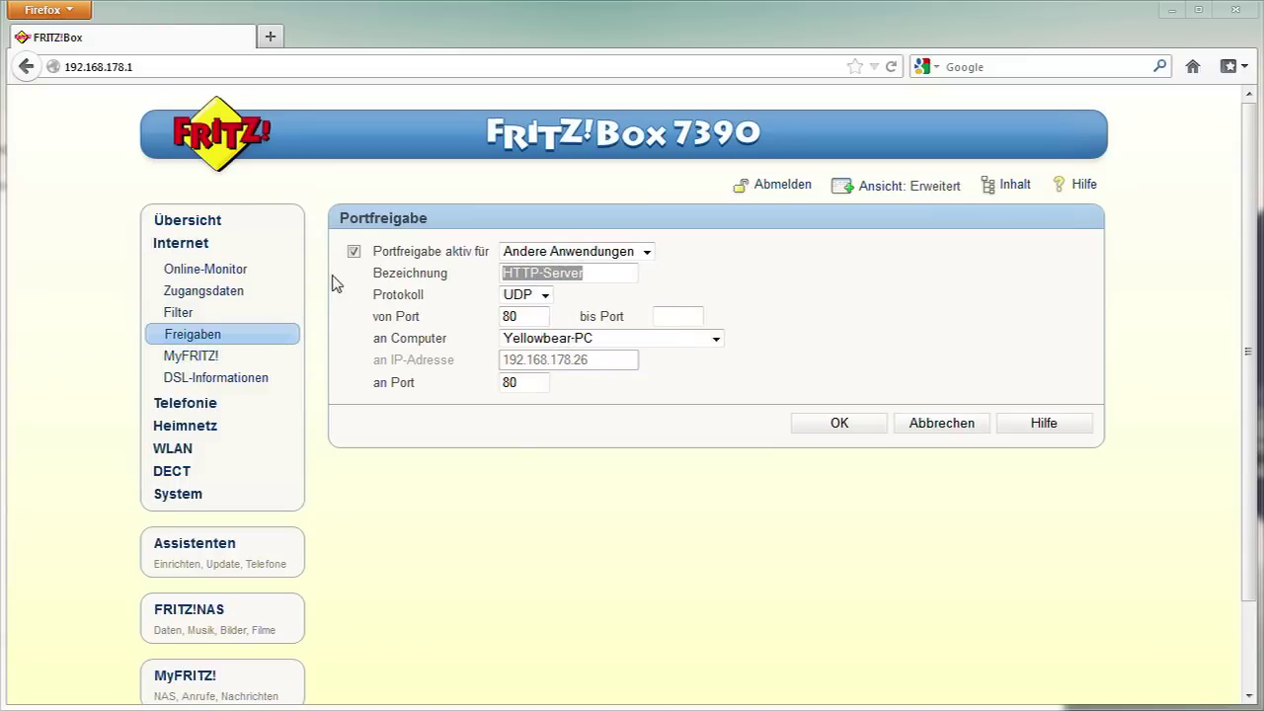
{"action": "type", "text": "black ops 2"}
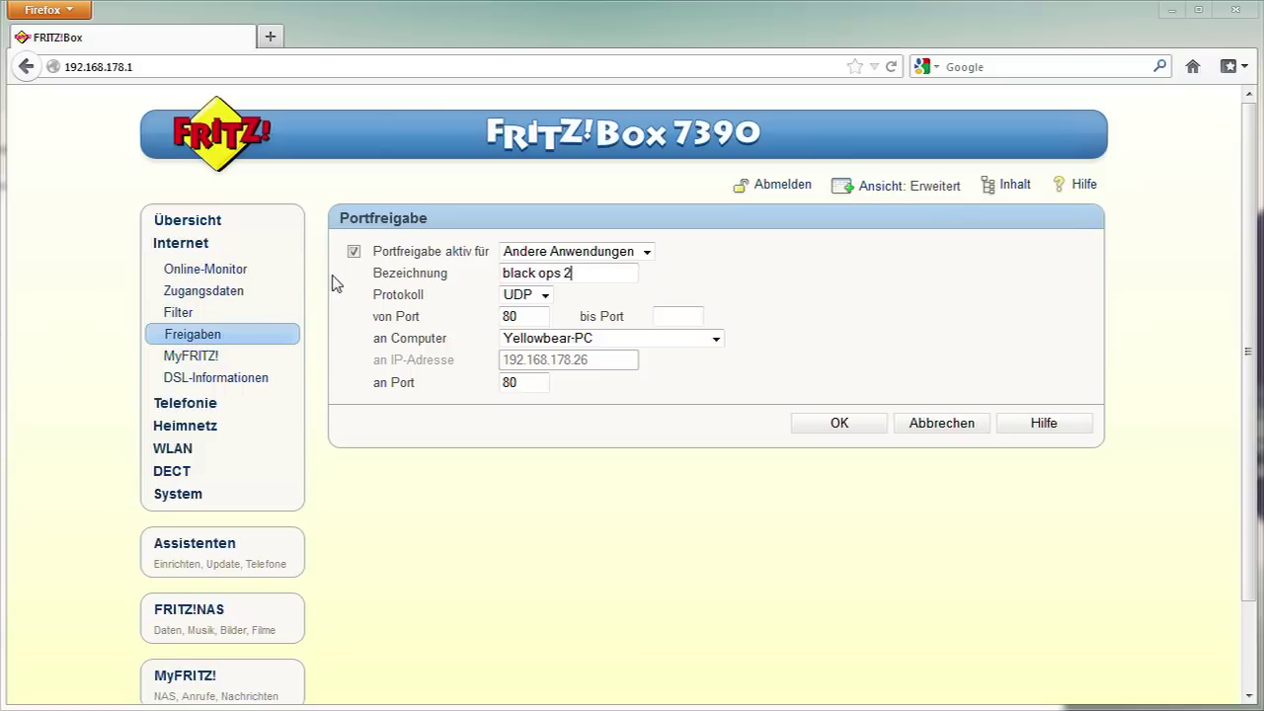
Set the UDP rule's start, end and destination ports all to 3478, and save the rule.
{"action": "left_click_drag", "start_coordinate": [534, 316], "coordinate": [457, 312]}
{"action": "type", "text": "3478"}
{"action": "left_click", "coordinate": [656, 317]}
{"action": "type", "text": "34"}
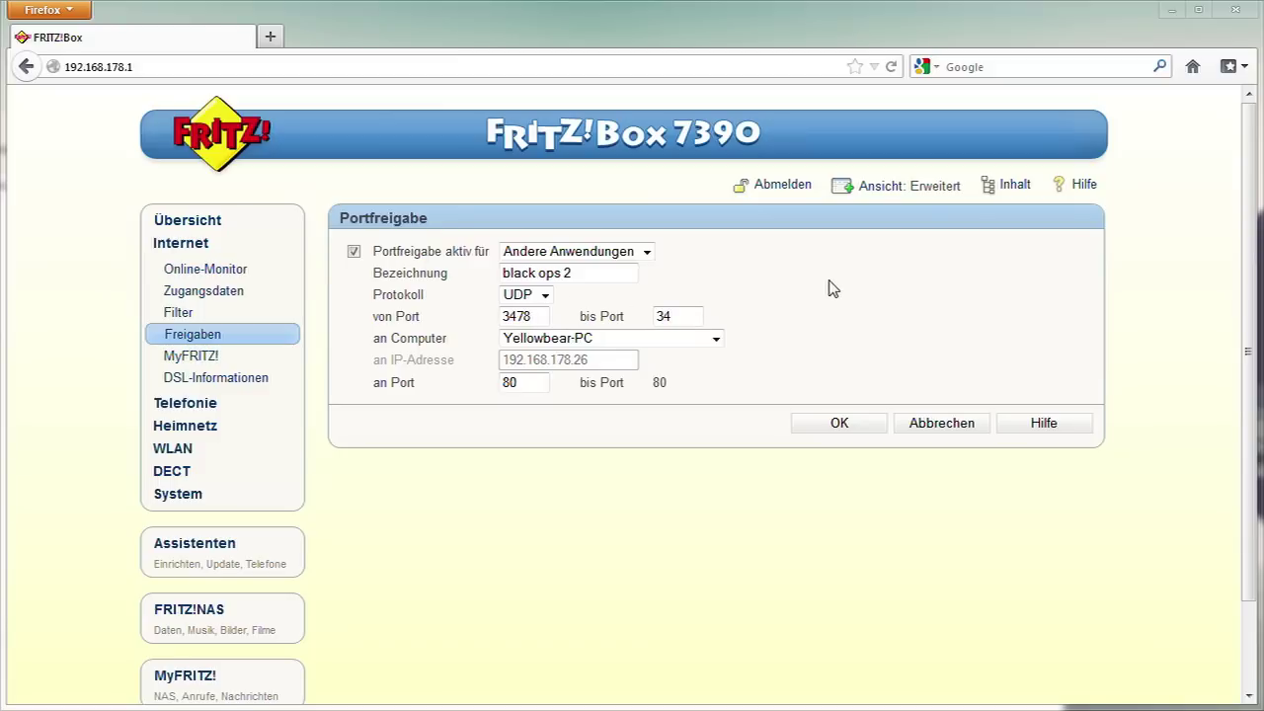
{"action": "type", "text": "78"}
{"action": "key", "text": "Tab"}
{"action": "type", "text": "3478"}
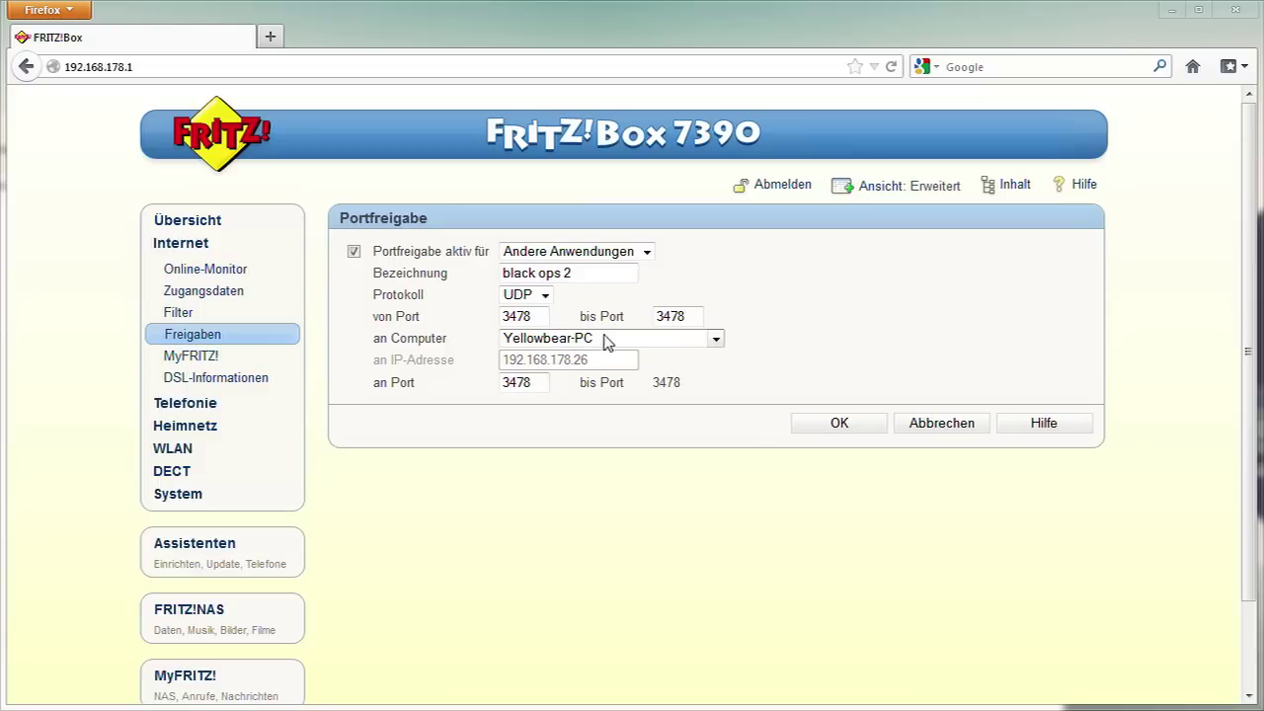
{"action": "left_click", "coordinate": [841, 424]}
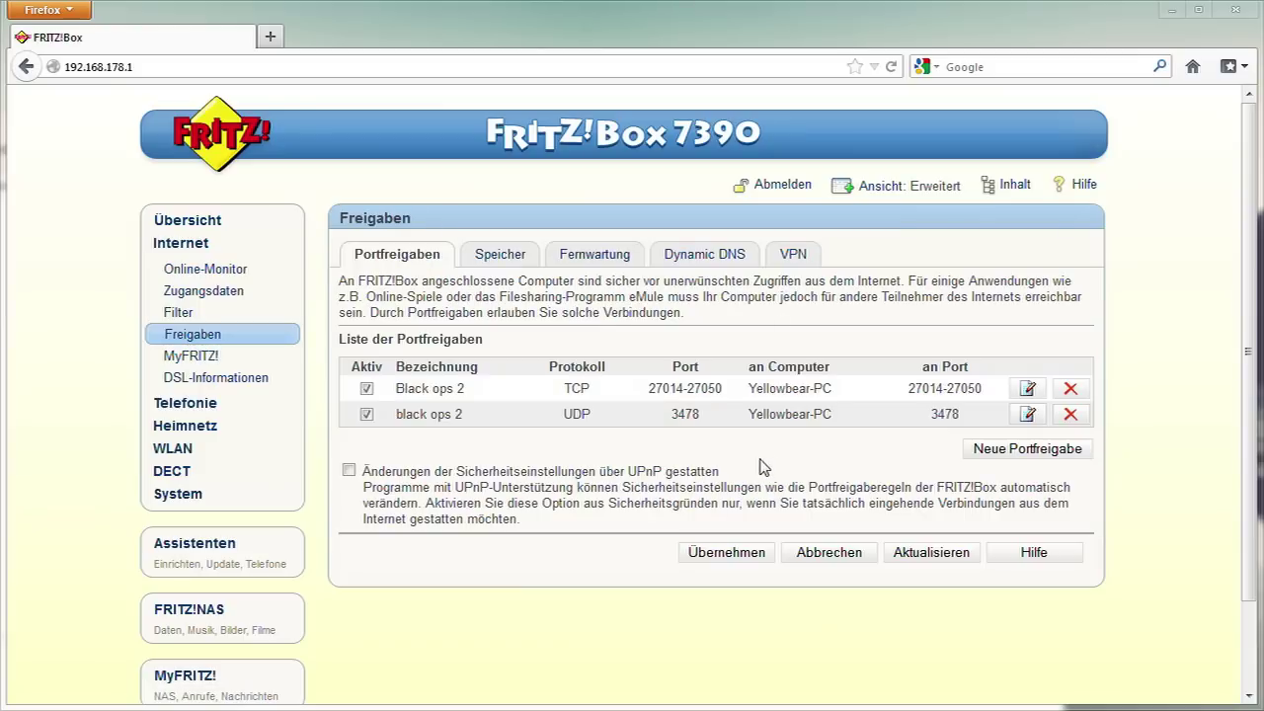
Start a third port forwarding for Andere Anwendungen, named "black ops", with the UDP protocol.
{"action": "left_click", "coordinate": [1009, 454]}
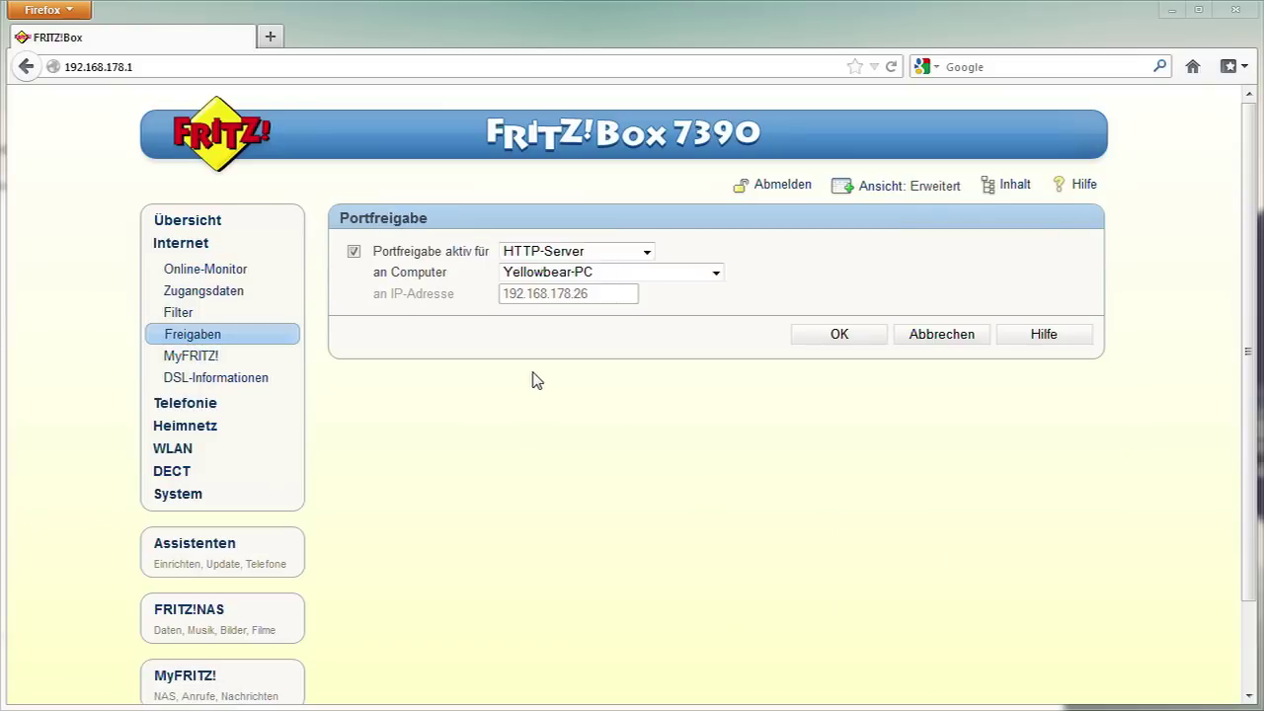
{"action": "left_click", "coordinate": [644, 254]}
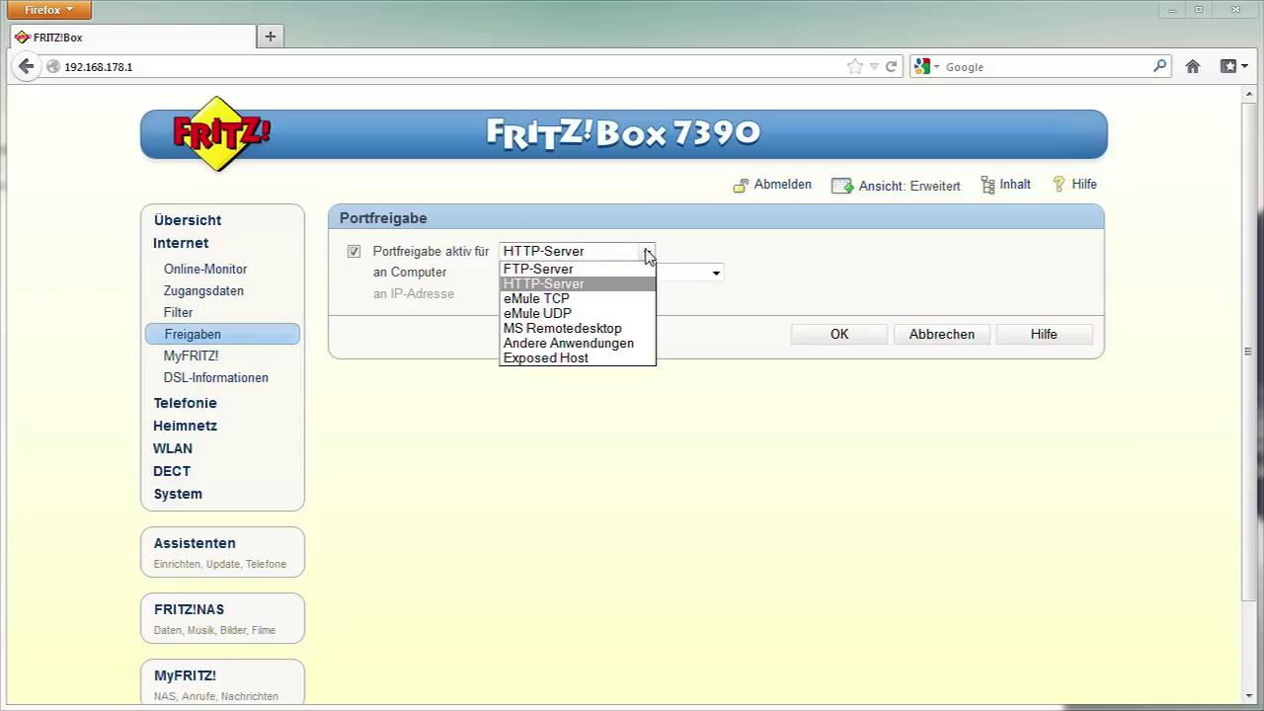
{"action": "left_click", "coordinate": [570, 342]}
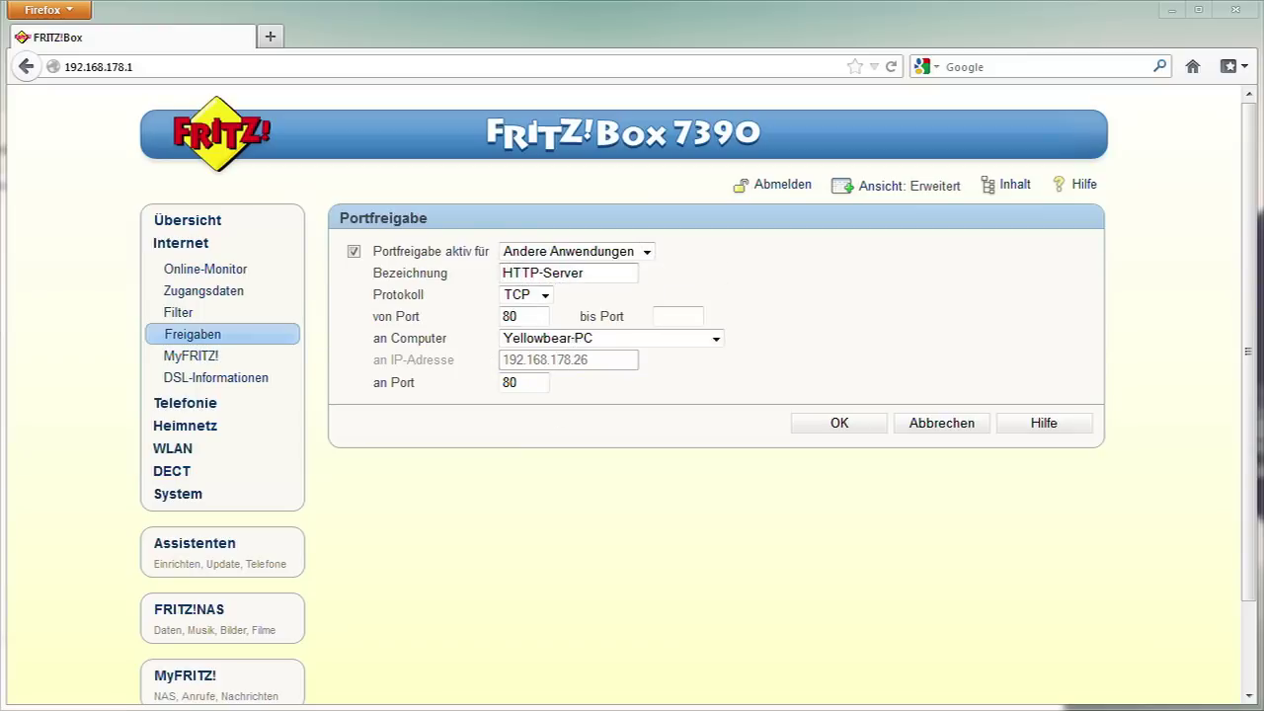
{"action": "key", "text": "Tab"}
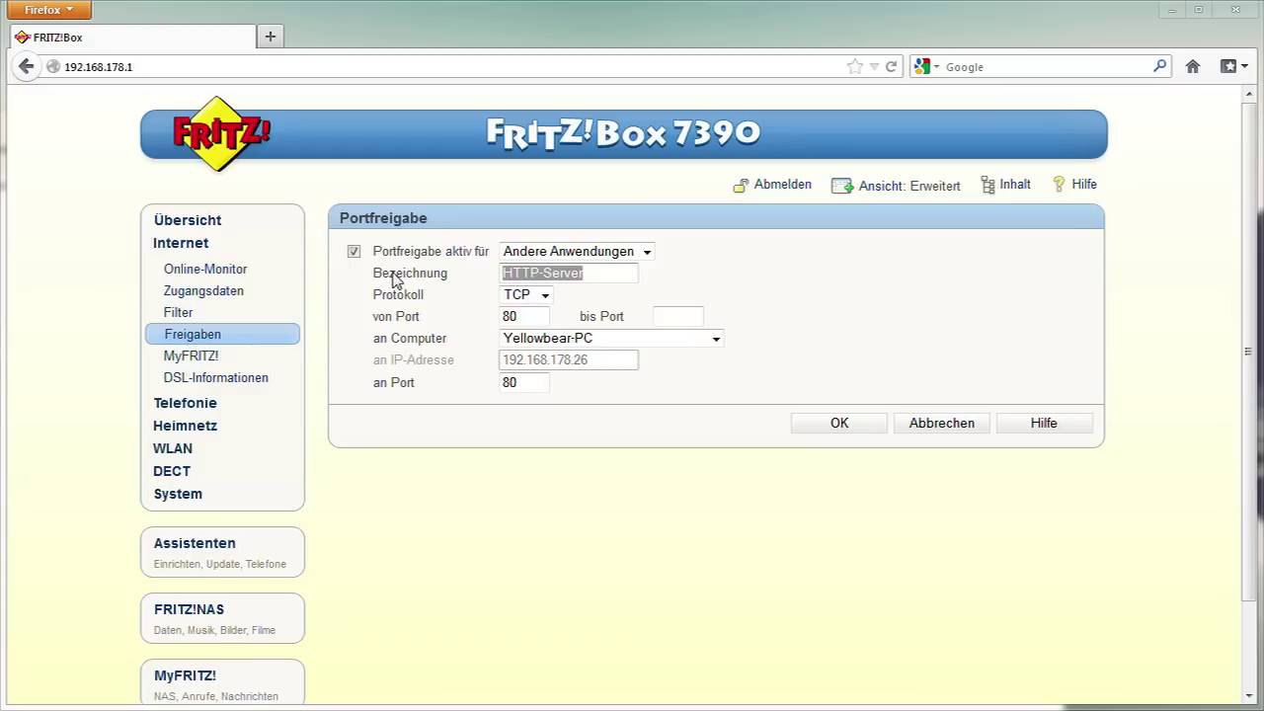
{"action": "type", "text": "bla"}
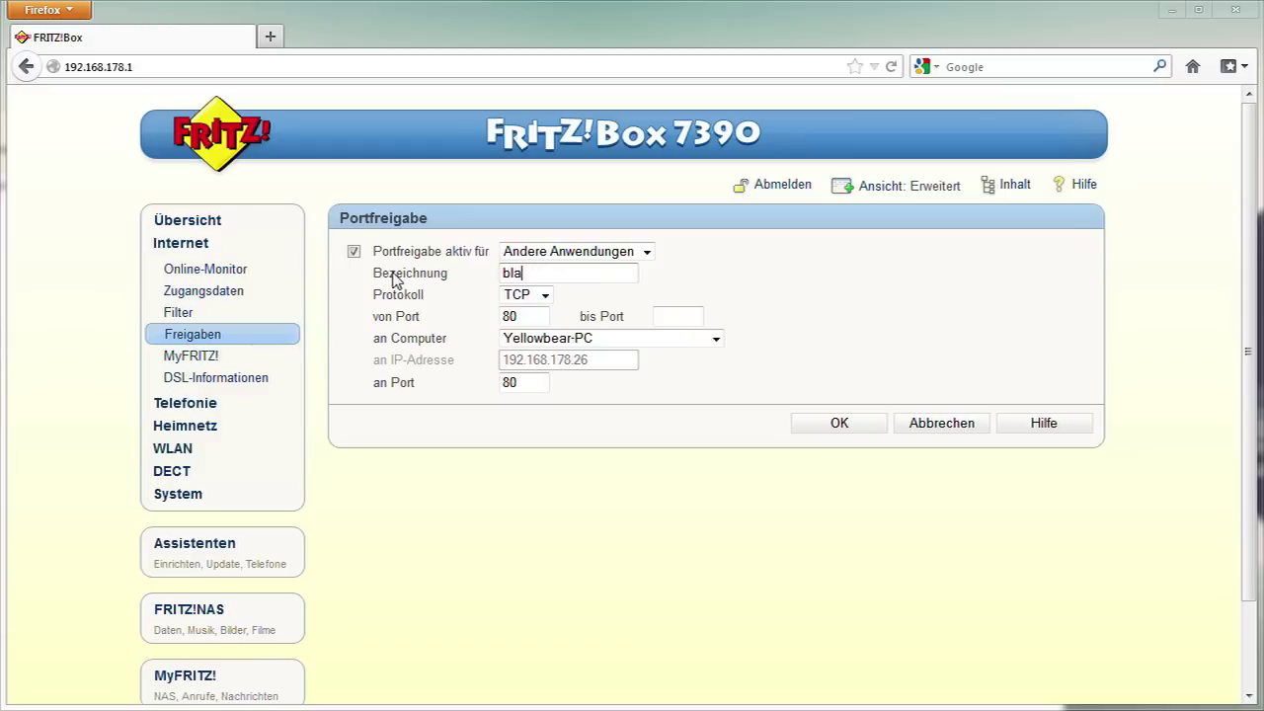
{"action": "type", "text": "ck opd"}
{"action": "left_click", "coordinate": [531, 272]}
{"action": "key", "text": "End"}
{"action": "left_click", "coordinate": [538, 296]}
{"action": "left_click", "coordinate": [523, 325]}
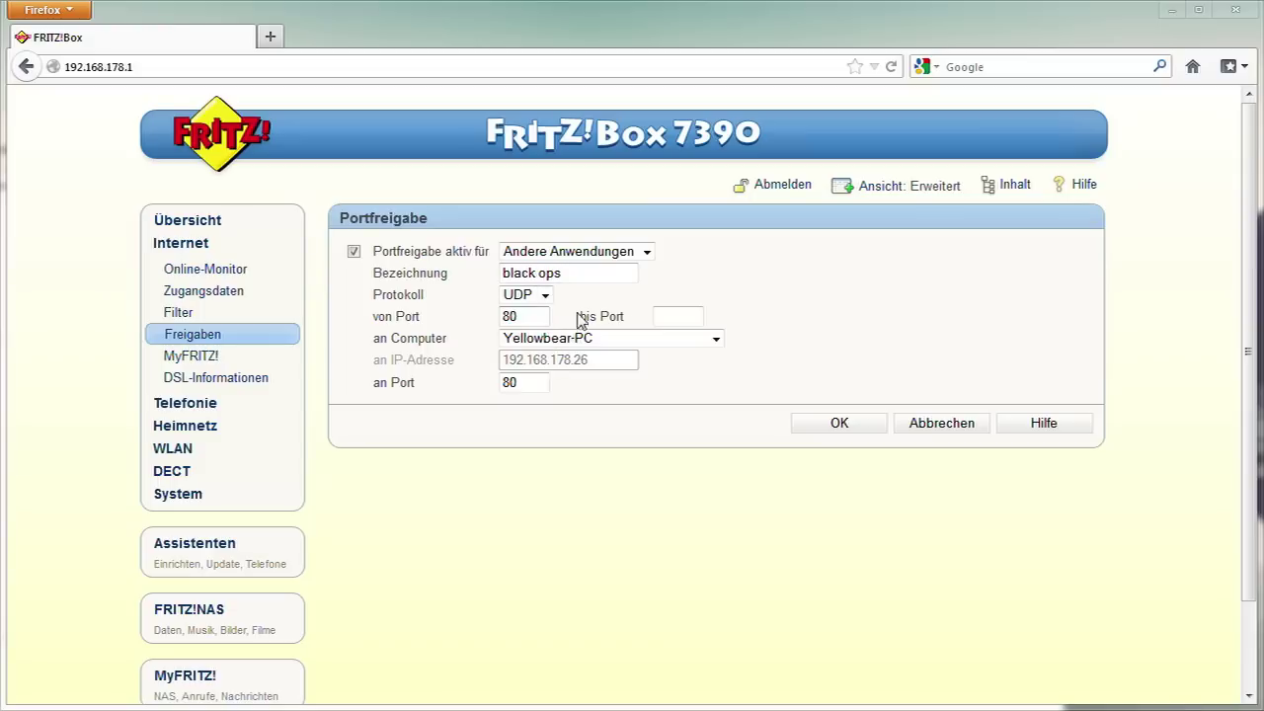
Set the "black ops" rule's port range to 4379 through 4380 with destination port 4379, and save it.
{"action": "key", "text": "Tab"}
{"action": "key", "text": "Tab"}
{"action": "type", "text": "4380"}
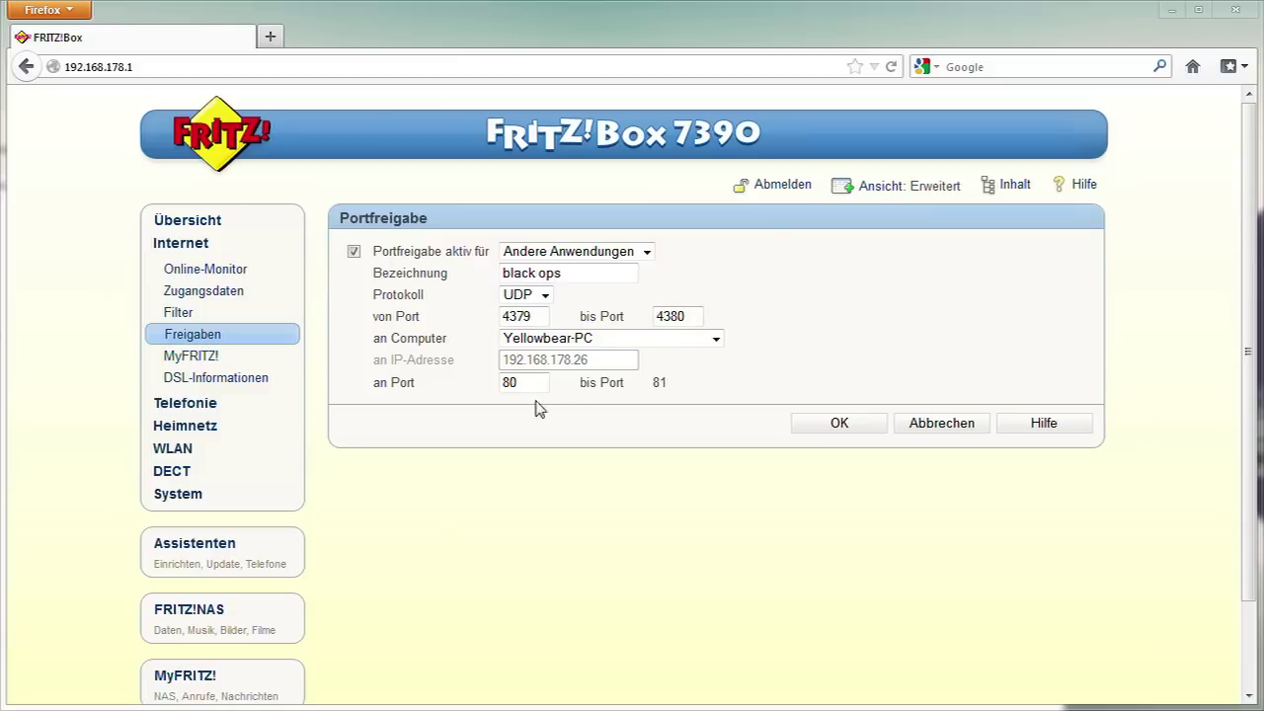
{"action": "key", "text": "Tab"}
{"action": "type", "text": "4379"}
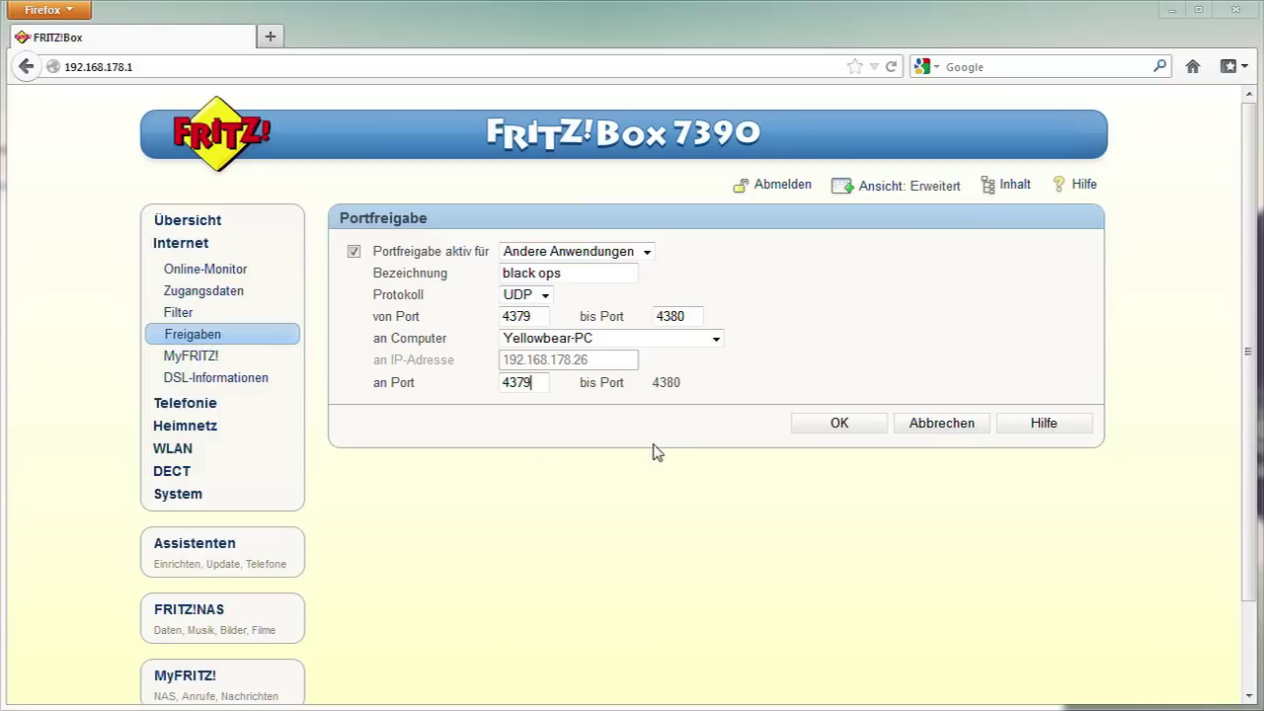
{"action": "left_click", "coordinate": [849, 432]}
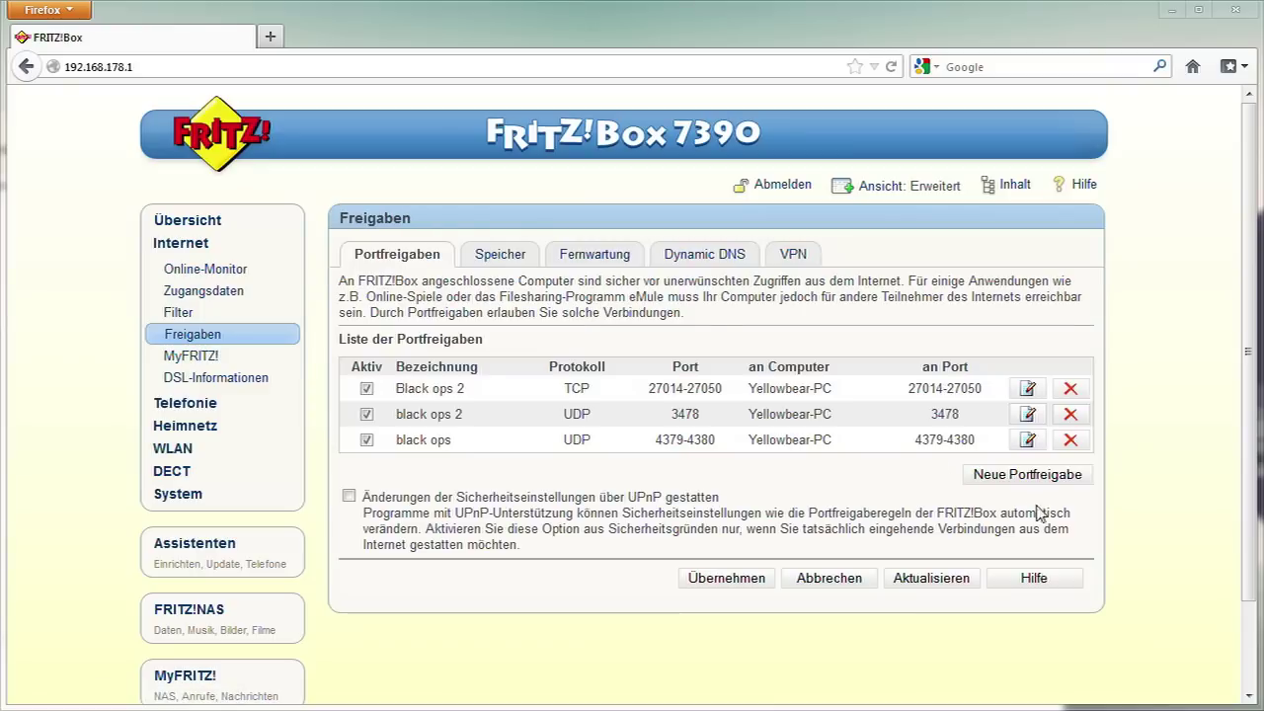
Start a fourth port forwarding for Andere Anwendungen, named "steam", with the UDP protocol.
{"action": "left_click", "coordinate": [1005, 478]}
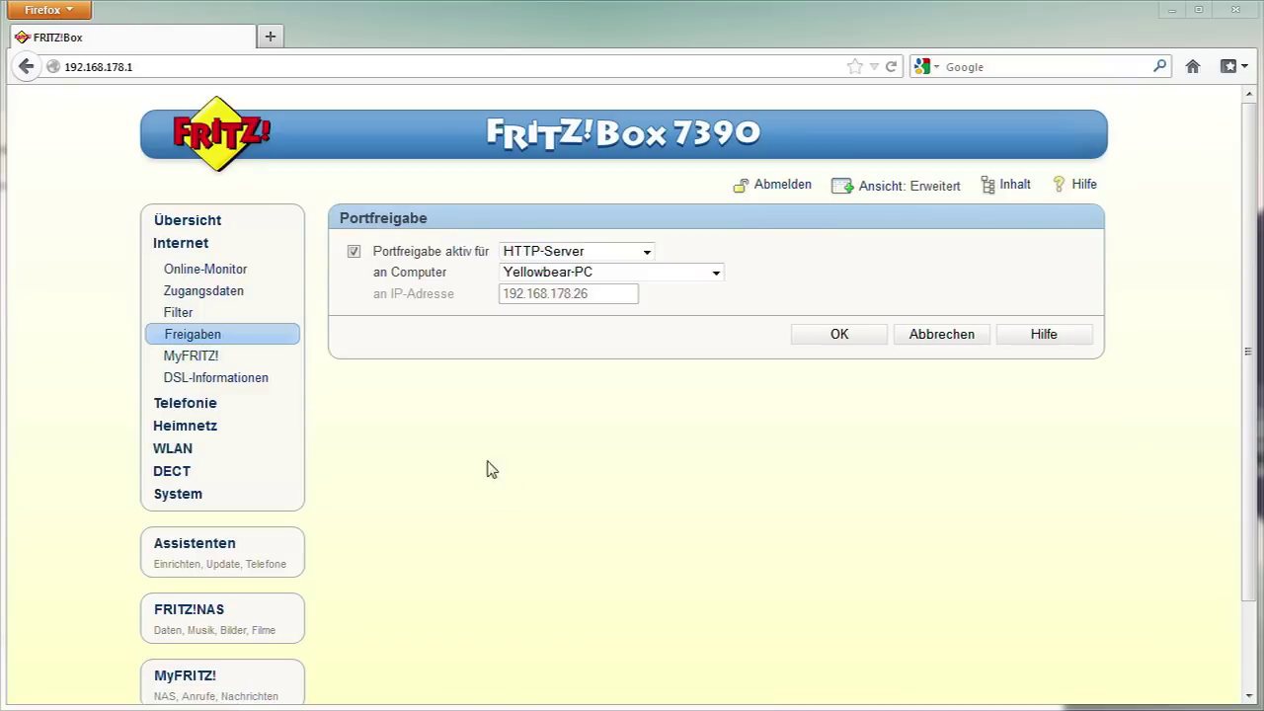
{"action": "left_click", "coordinate": [570, 253]}
{"action": "left_click", "coordinate": [572, 346]}
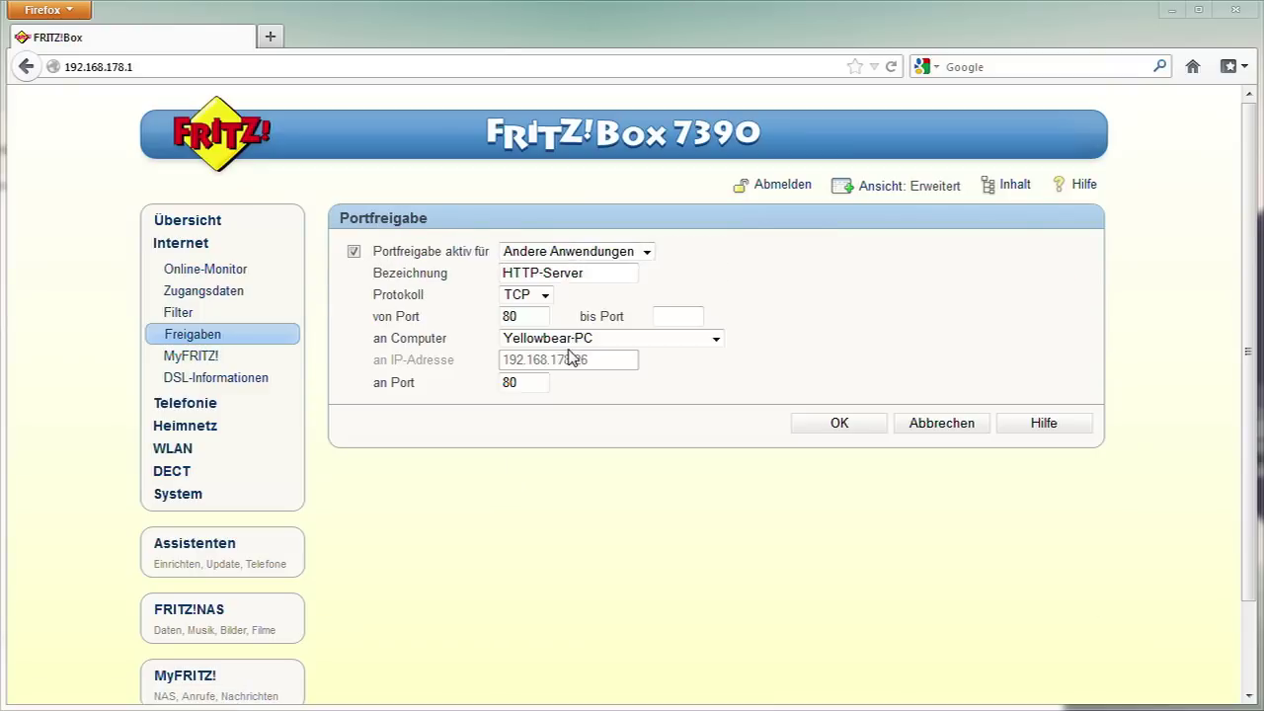
{"action": "left_click_drag", "start_coordinate": [636, 274], "coordinate": [345, 279]}
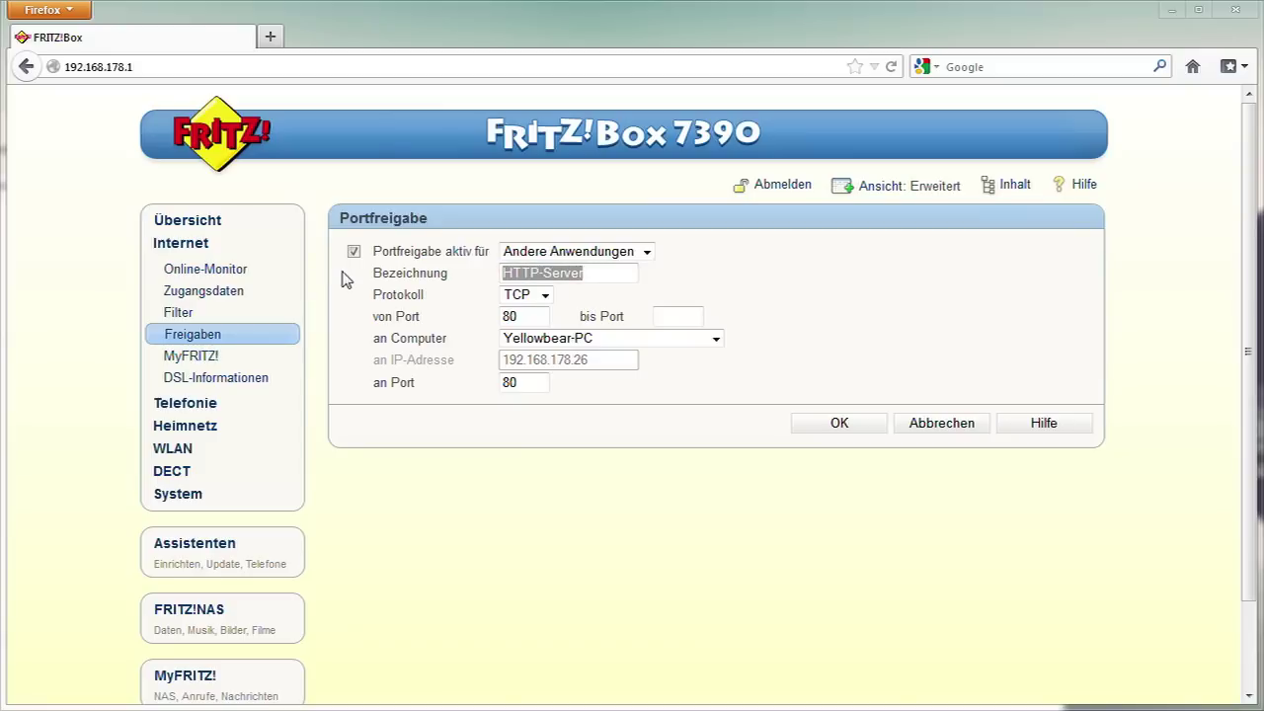
{"action": "type", "text": "shum"}
{"action": "key", "text": "BackSpace"}
{"action": "key", "text": "BackSpace"}
{"action": "key", "text": "BackSpace"}
{"action": "type", "text": "team"}
{"action": "left_click", "coordinate": [540, 296]}
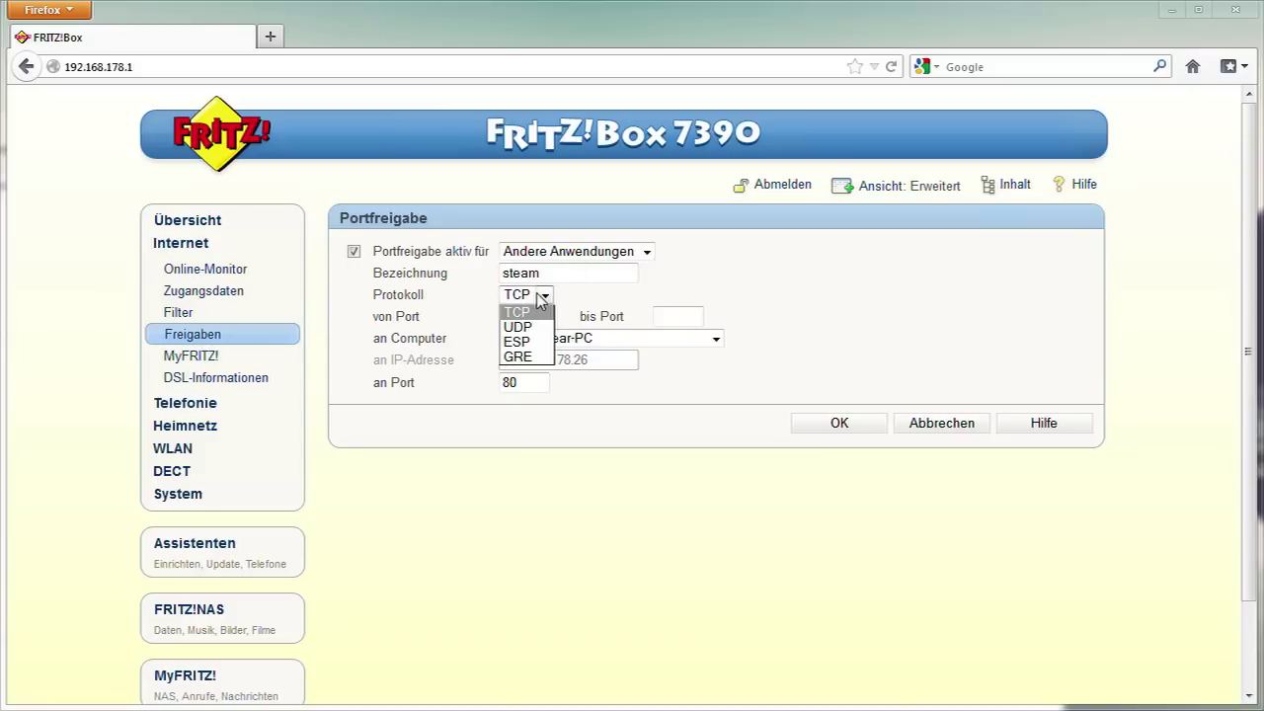
{"action": "left_click", "coordinate": [533, 327]}
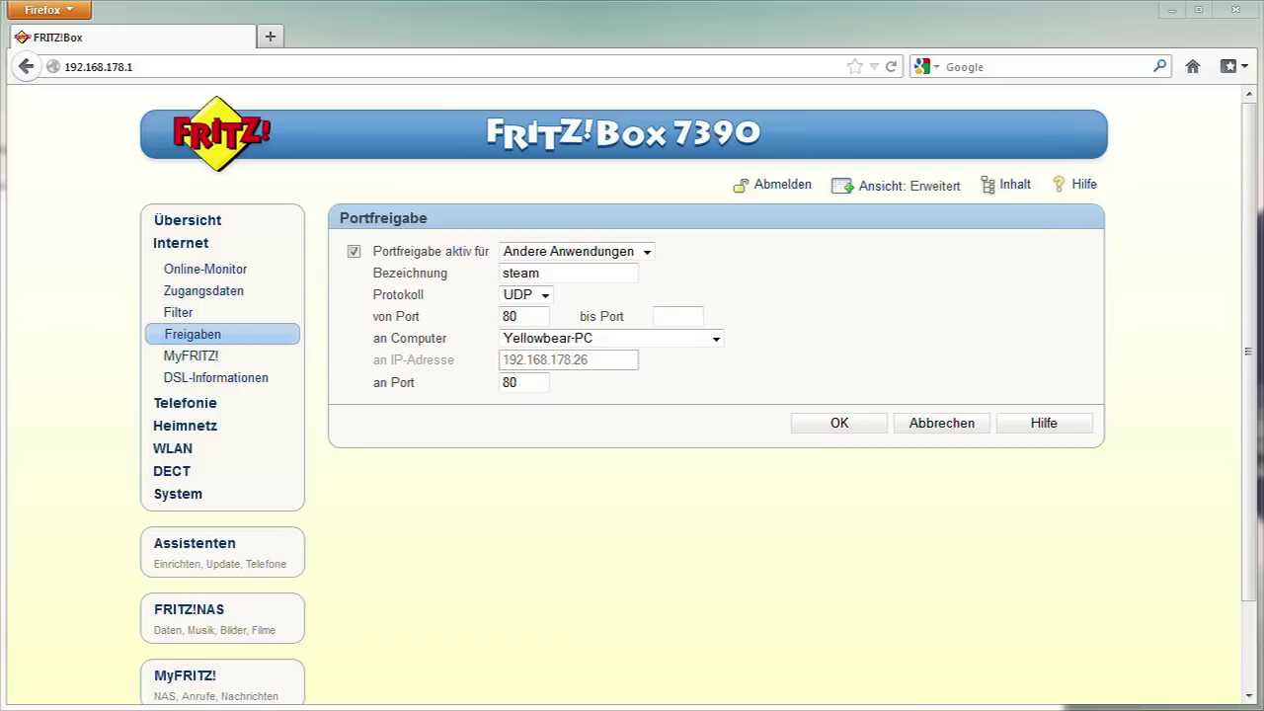
Set the "steam" rule's port range to 27000 through 27030 with destination port 27000, and save it.
{"action": "left_click", "coordinate": [393, 316]}
{"action": "type", "text": "27000"}
{"action": "left_click", "coordinate": [693, 316]}
{"action": "type", "text": "27030"}
{"action": "left_click", "coordinate": [412, 392]}
{"action": "type", "text": "27000"}
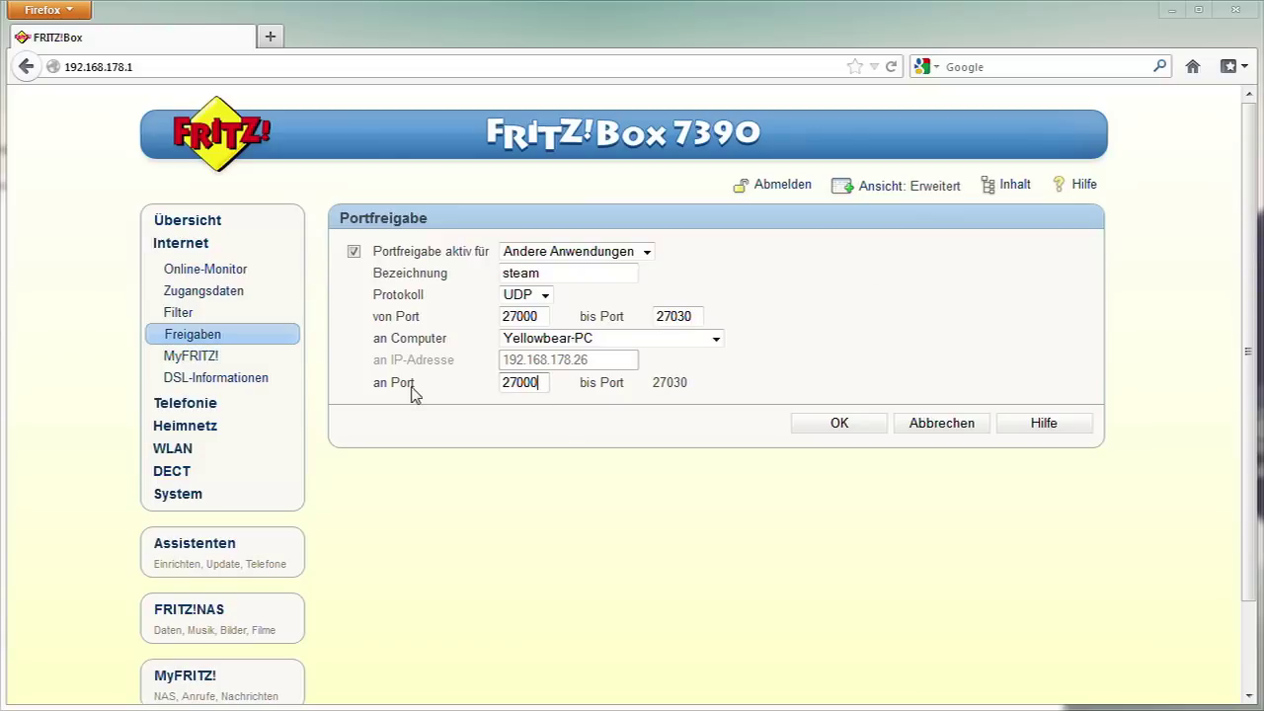
{"action": "left_click", "coordinate": [849, 431]}
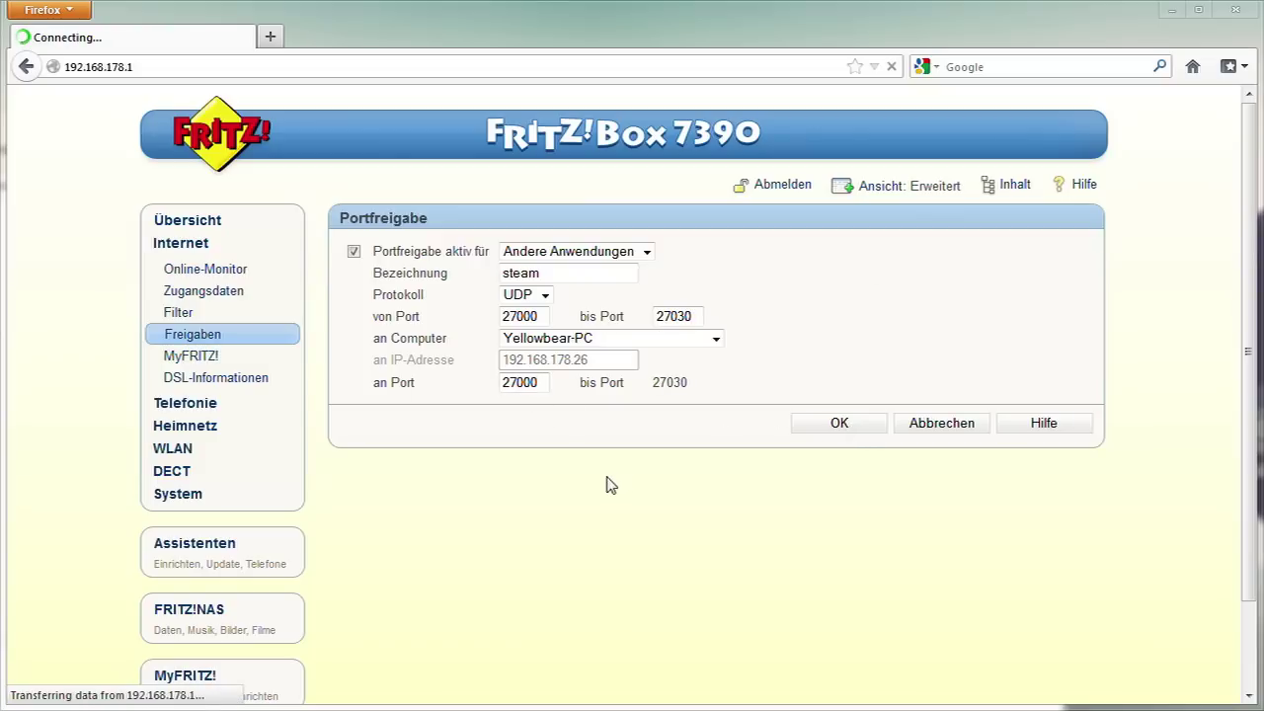